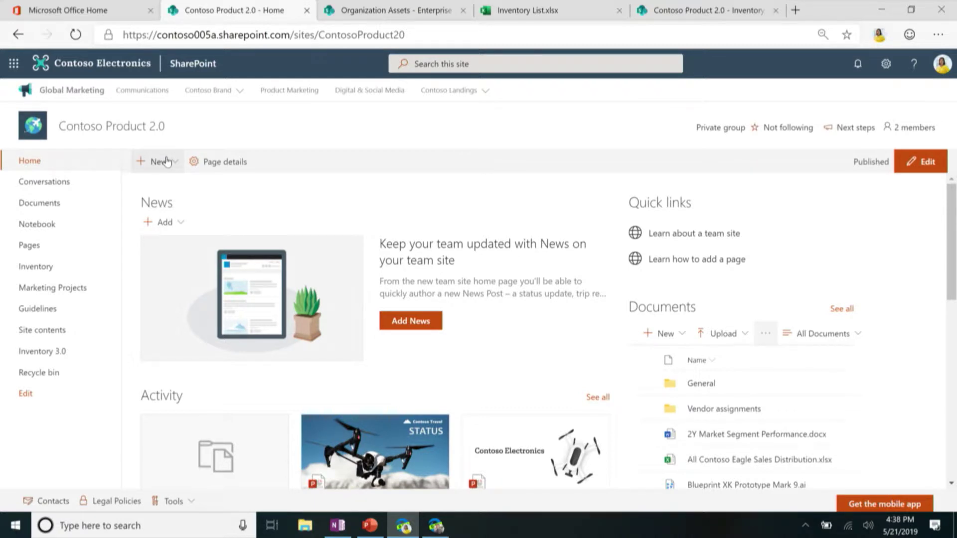
# Step: Add the existing Product Launch plan to the Contoso Product 2.0 site, keeping it shown in the site navigation
pyautogui.click(167, 160)
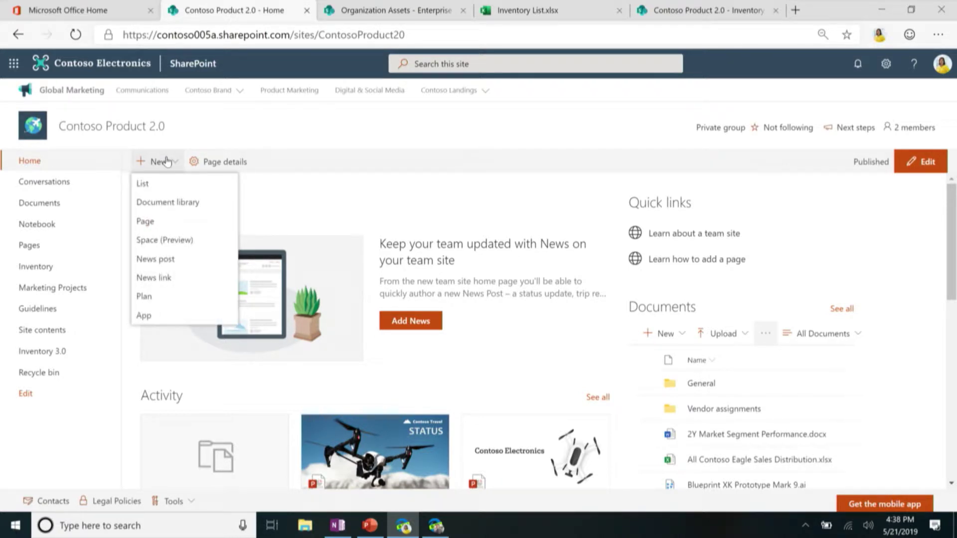
pyautogui.click(166, 299)
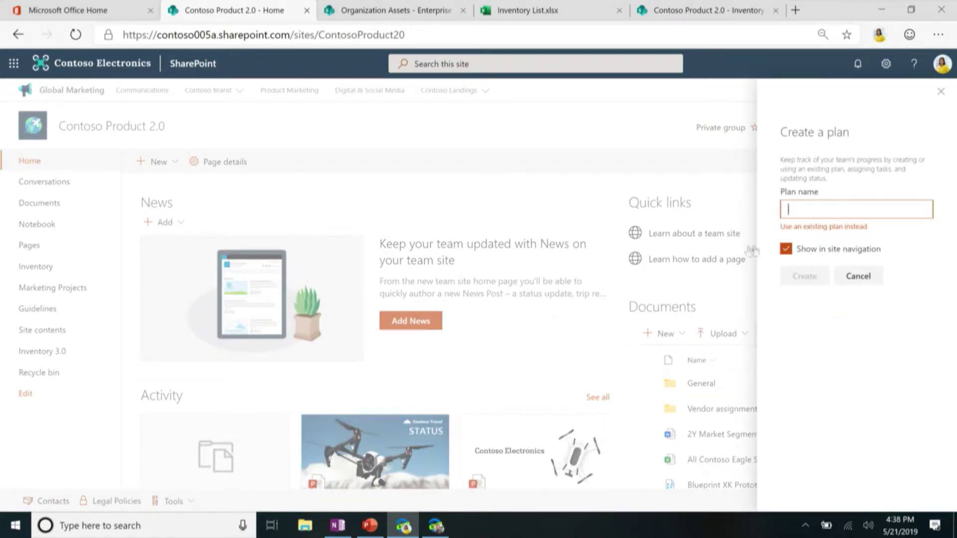
pyautogui.click(818, 228)
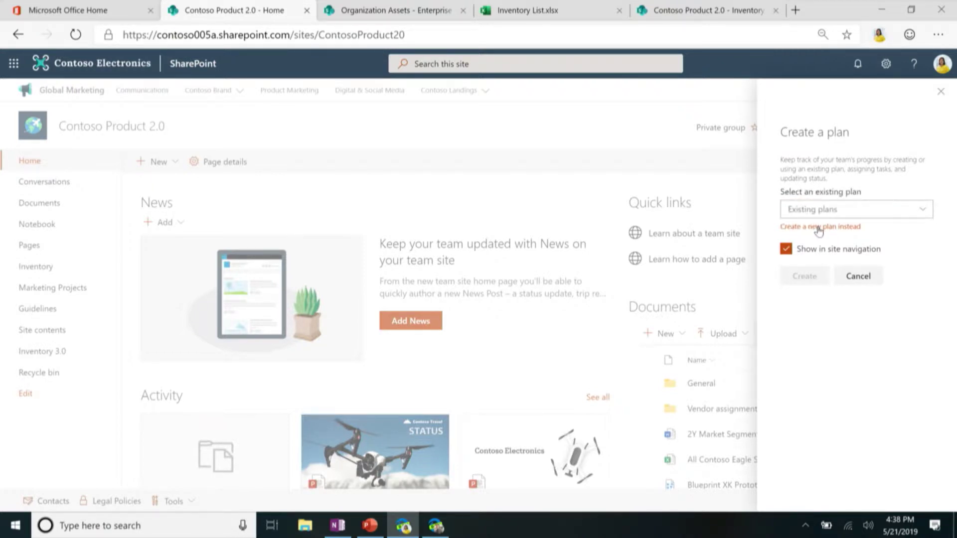
pyautogui.click(827, 211)
pyautogui.click(825, 210)
pyautogui.click(793, 226)
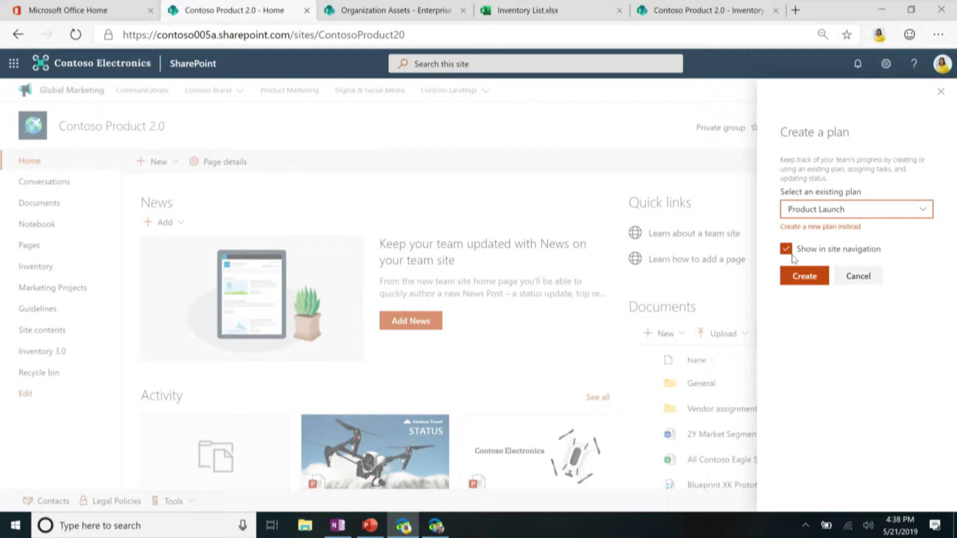
pyautogui.click(804, 275)
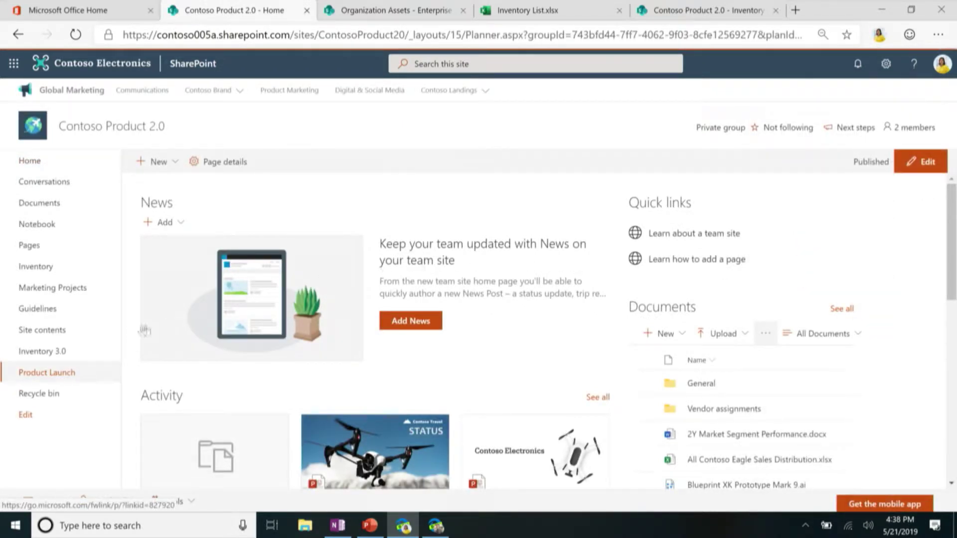
# Step: In the Product Launch plan, start a To do task named Sales Report Submission with due date 05/22
pyautogui.click(72, 377)
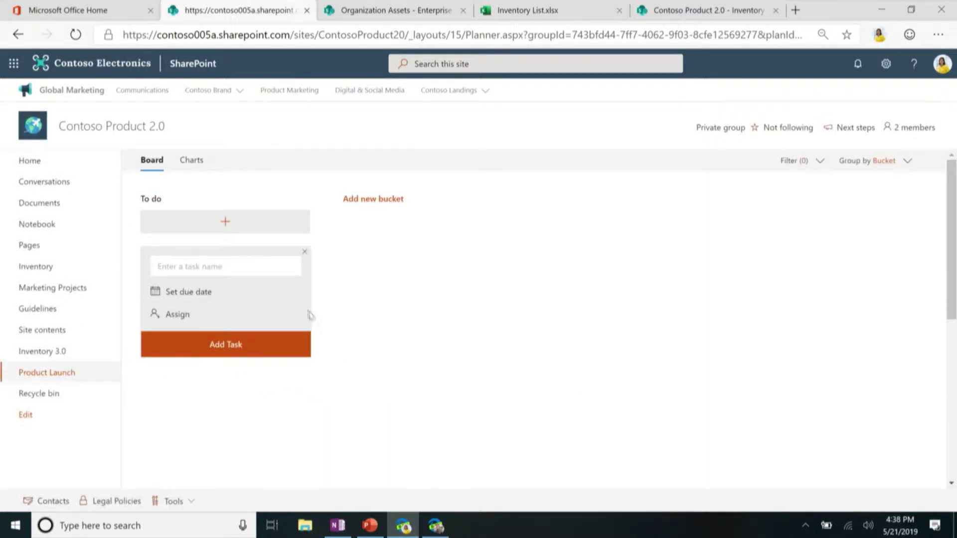
pyautogui.write('Sales Report Submission')
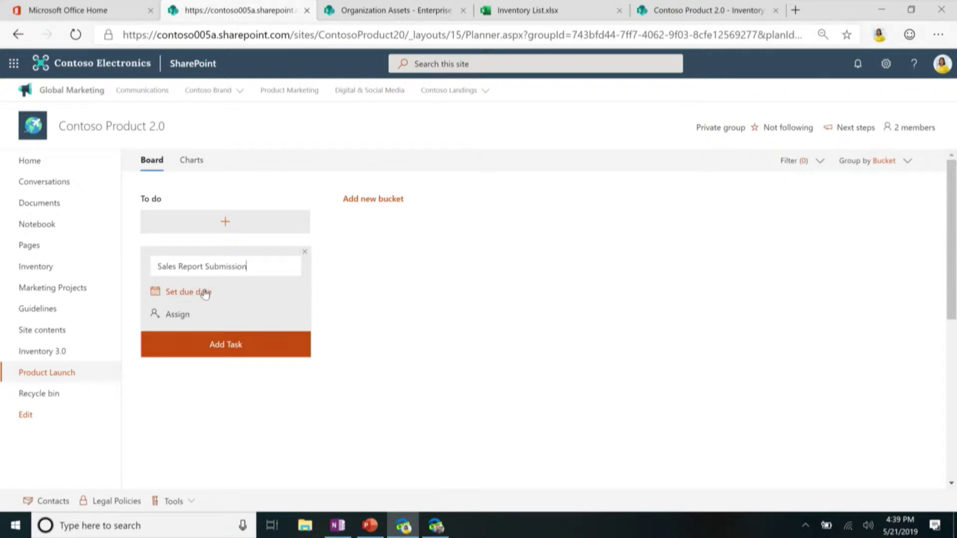
pyautogui.click(205, 293)
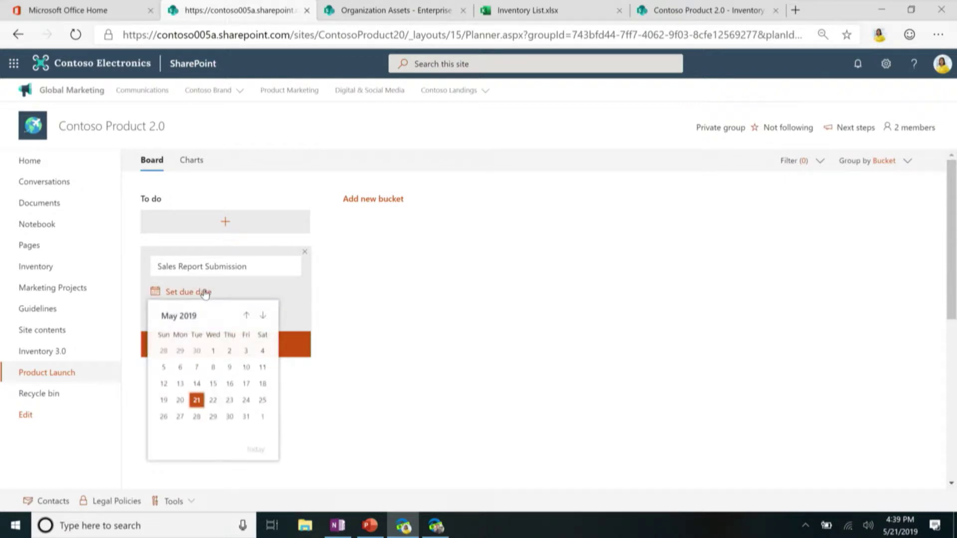
pyautogui.click(212, 401)
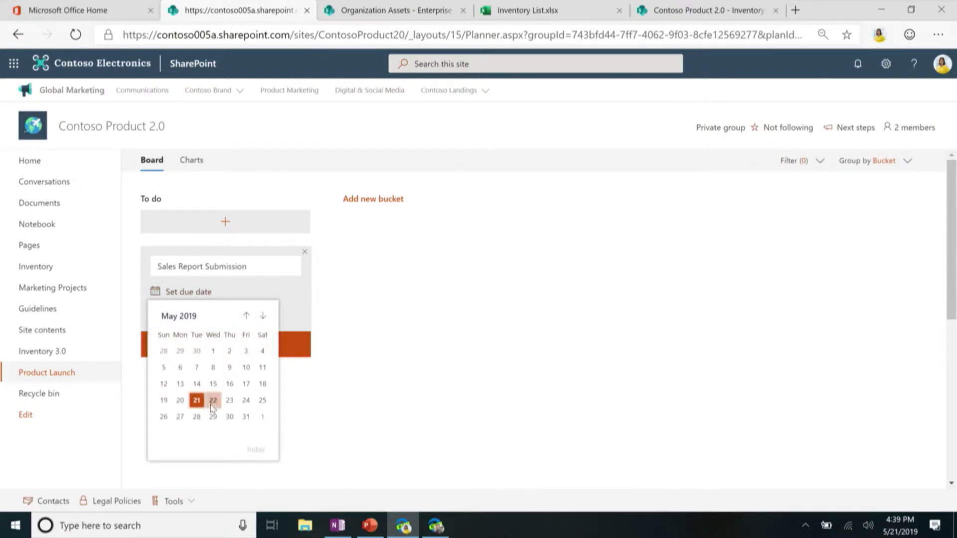
# Step: Assign the Sales Report Submission task to the first suggested team member and add it to the board
pyautogui.click(197, 318)
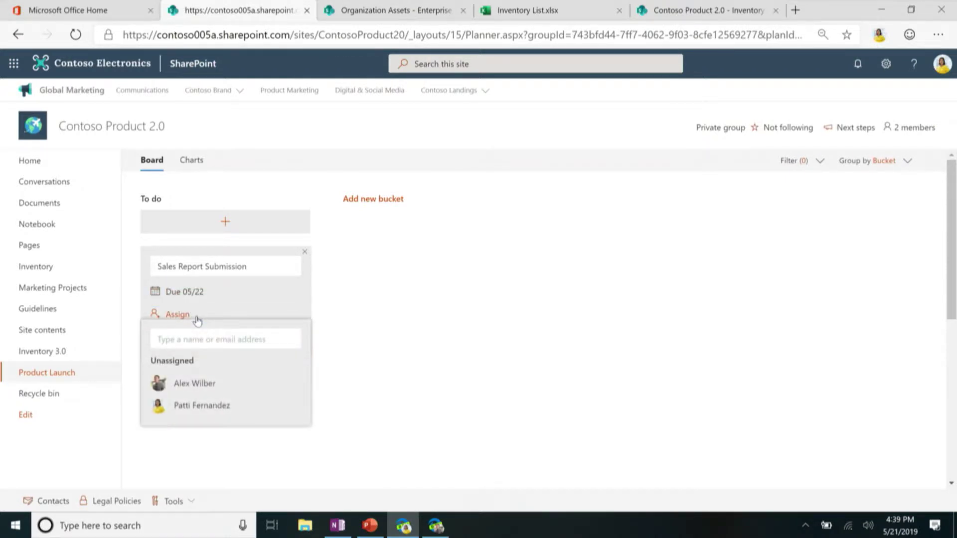
pyautogui.click(204, 381)
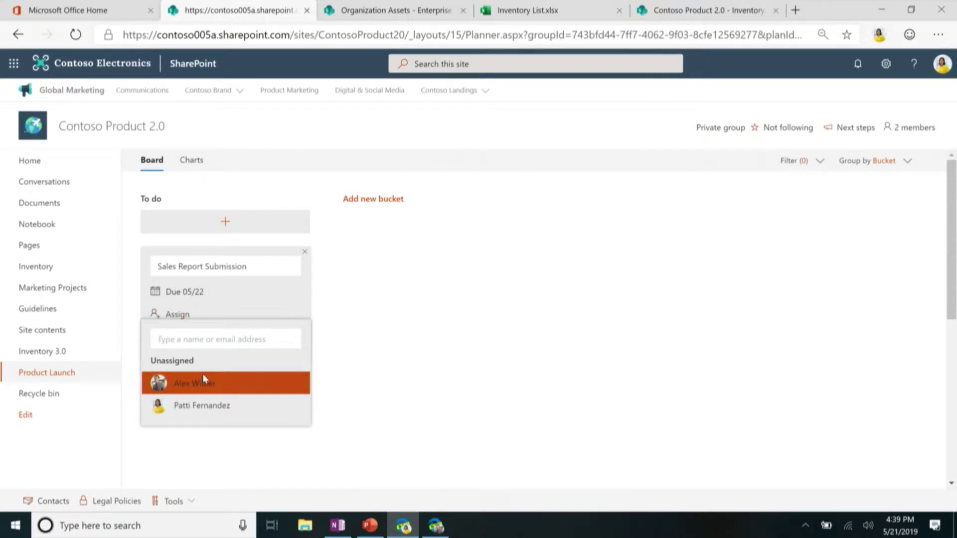
pyautogui.click(204, 383)
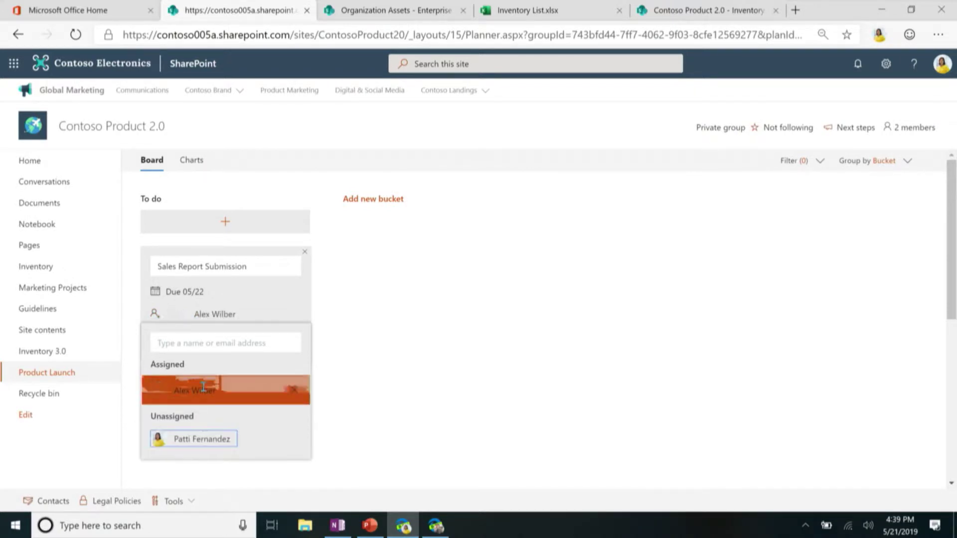
pyautogui.click(384, 442)
pyautogui.click(239, 361)
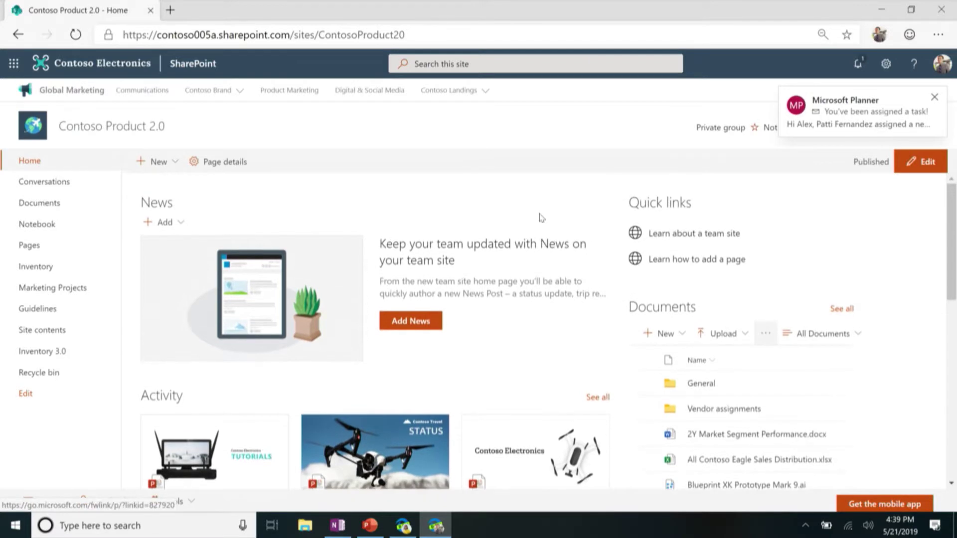
# Step: In the assignee's browser, reload the team site, open the Product Launch plan from its activity feed and mark Sales Report Submission complete
pyautogui.click(76, 35)
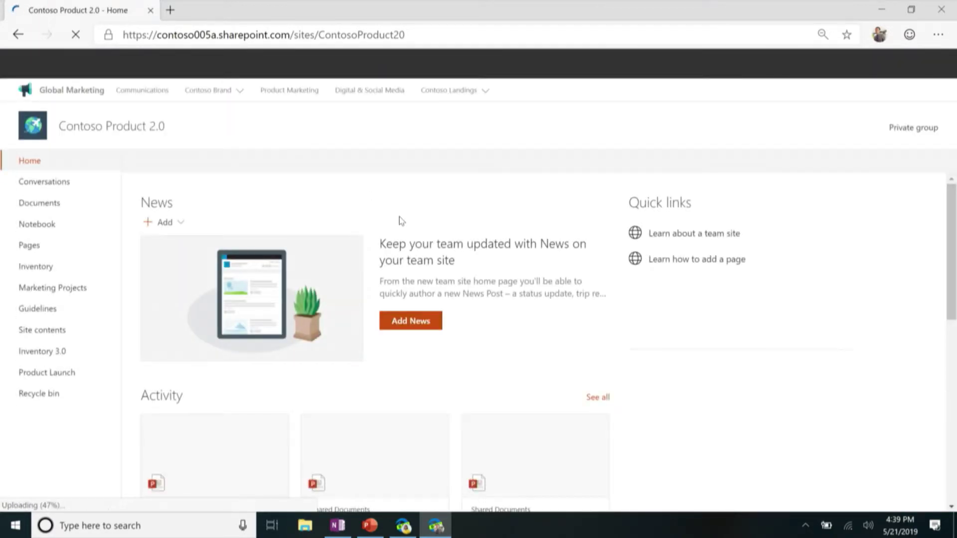
pyautogui.scroll(-2, 400, 219)
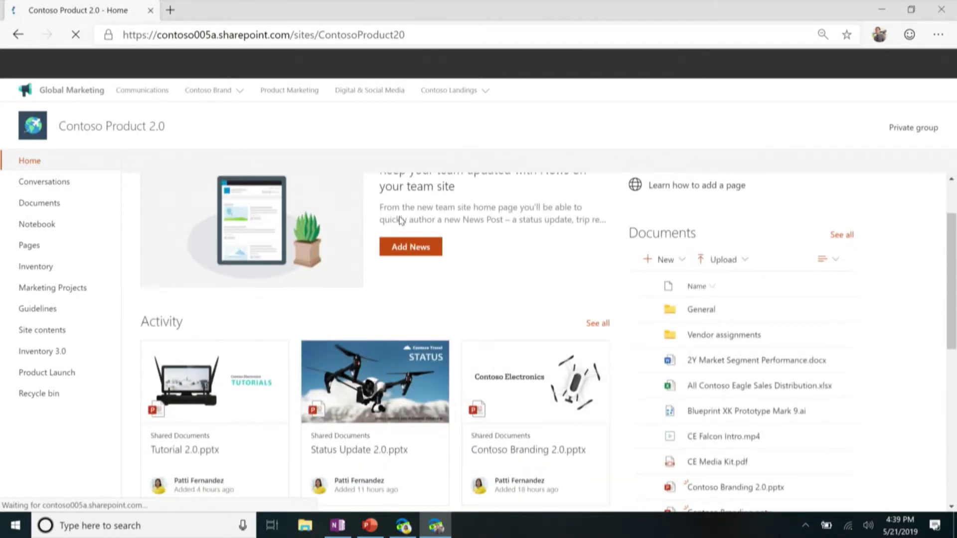
pyautogui.scroll(-2, 399, 220)
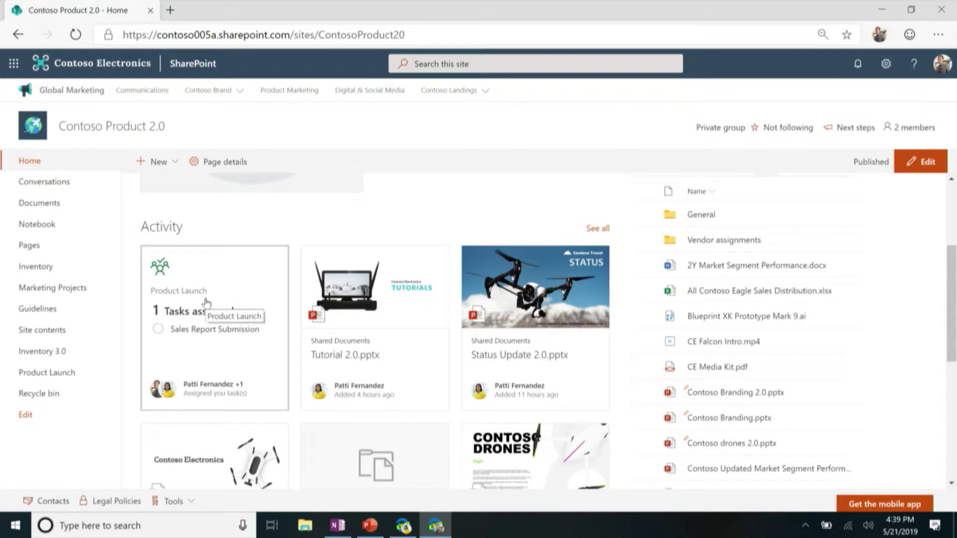
pyautogui.click(217, 314)
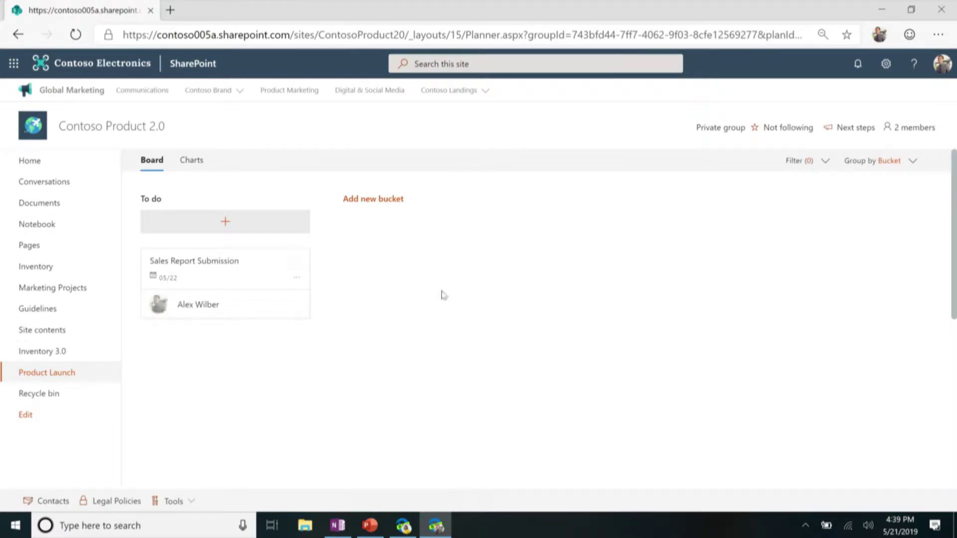
pyautogui.click(295, 261)
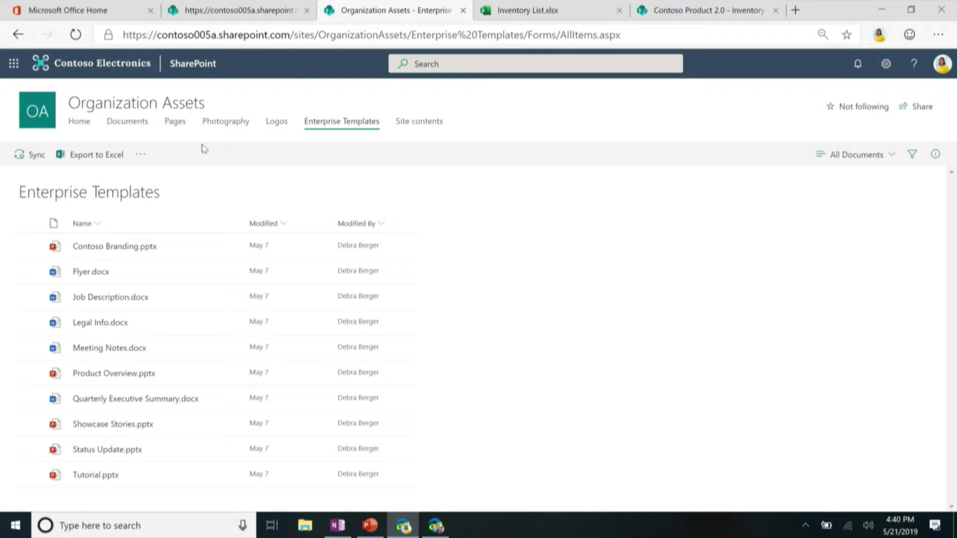
# Step: On the Organization Assets site, look through the Photography, Logos and Enterprise Templates libraries
pyautogui.click(227, 128)
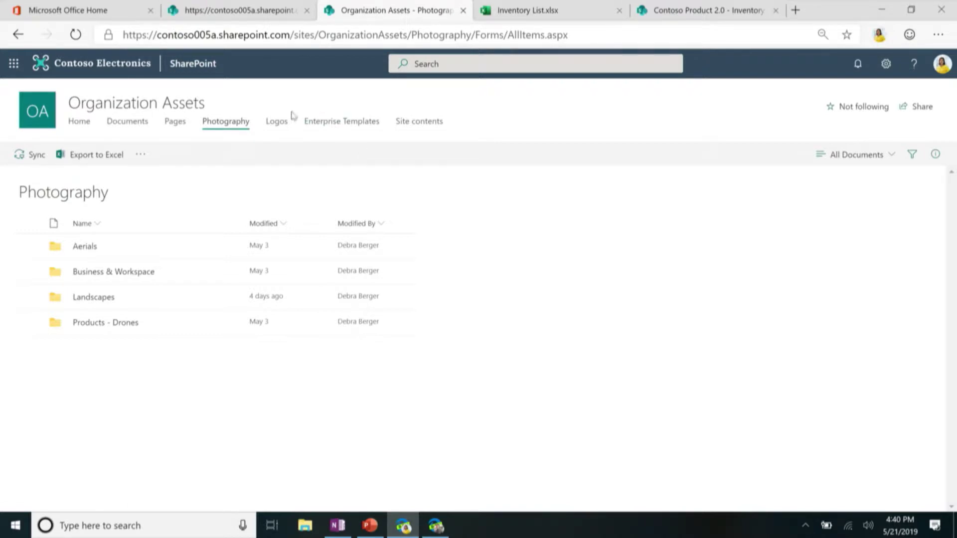
pyautogui.click(275, 121)
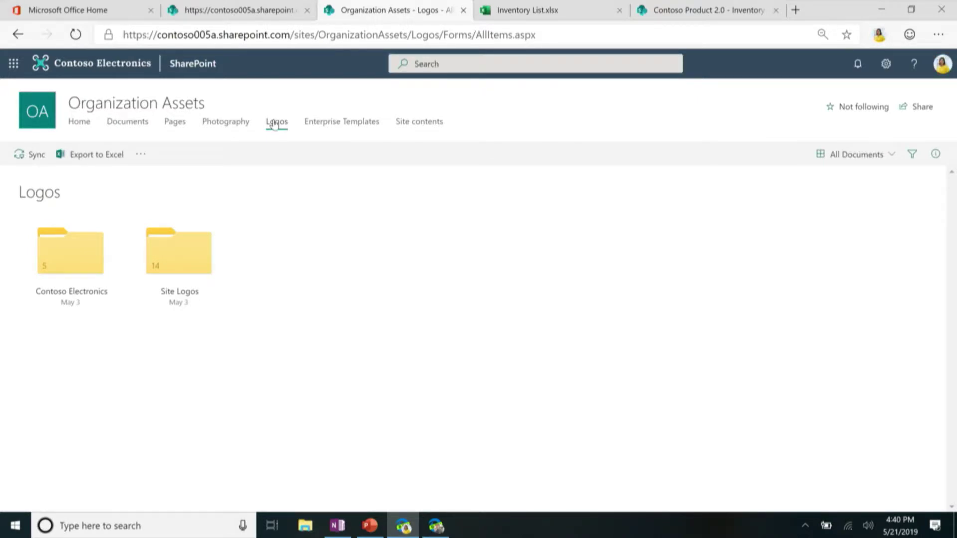
pyautogui.click(318, 124)
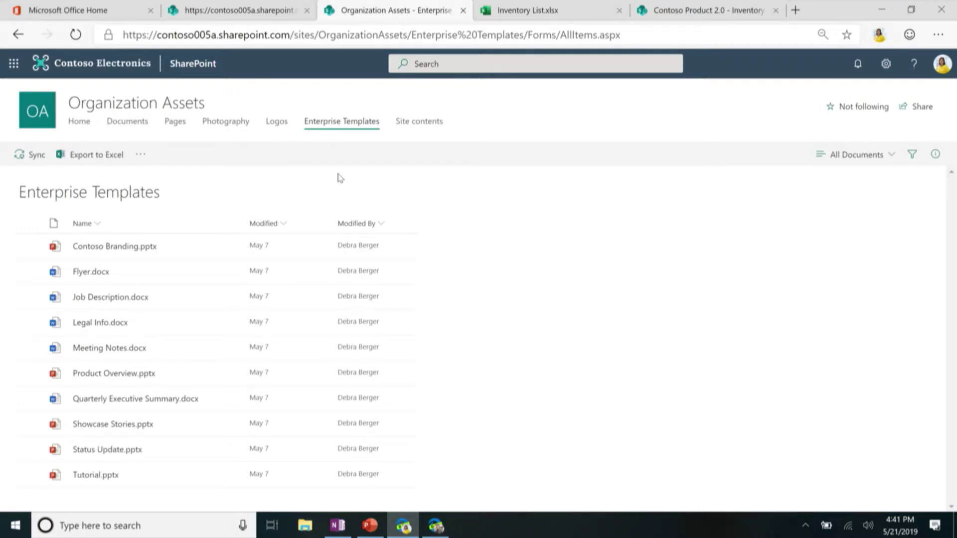
# Step: Open PowerPoint from the Office home page and compare its offered templates with the Enterprise Templates library
pyautogui.click(96, 12)
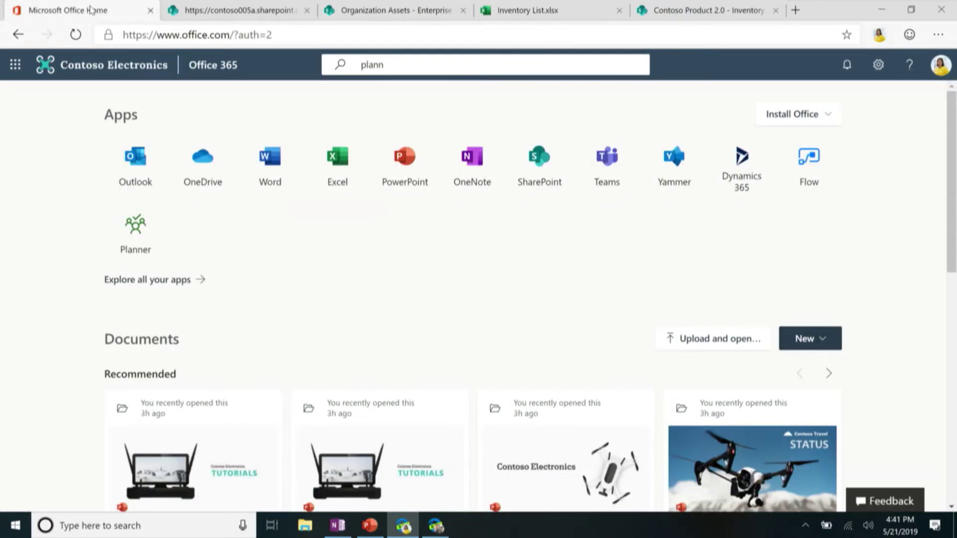
pyautogui.click(410, 181)
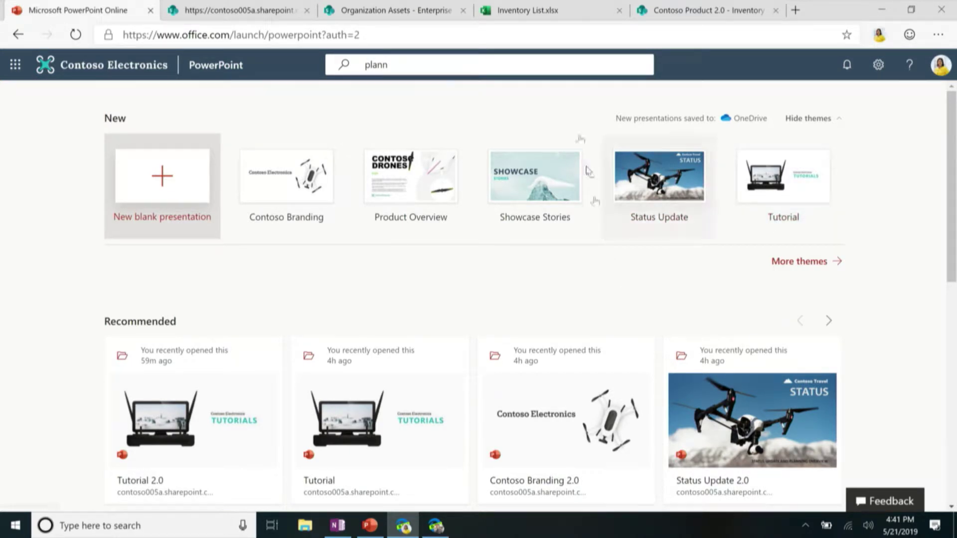
pyautogui.click(384, 12)
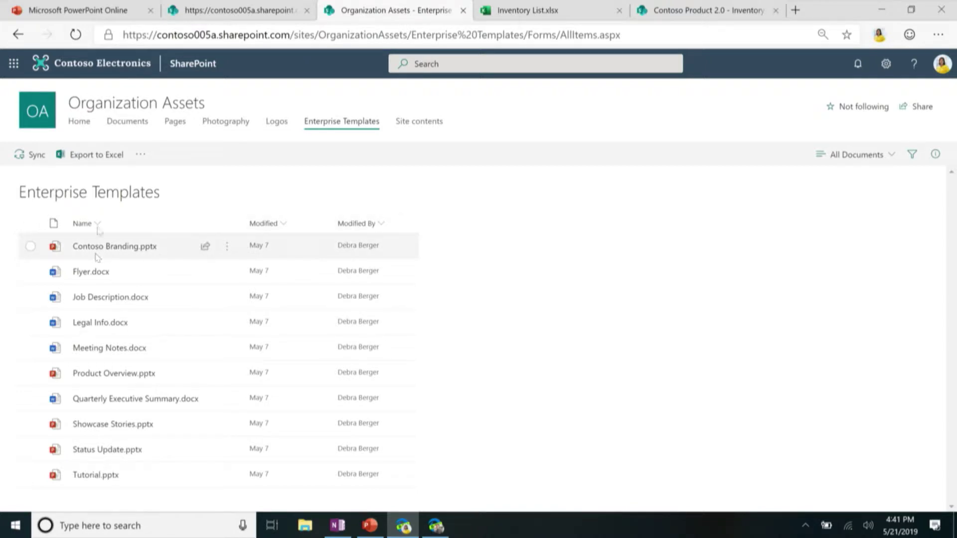
pyautogui.click(81, 11)
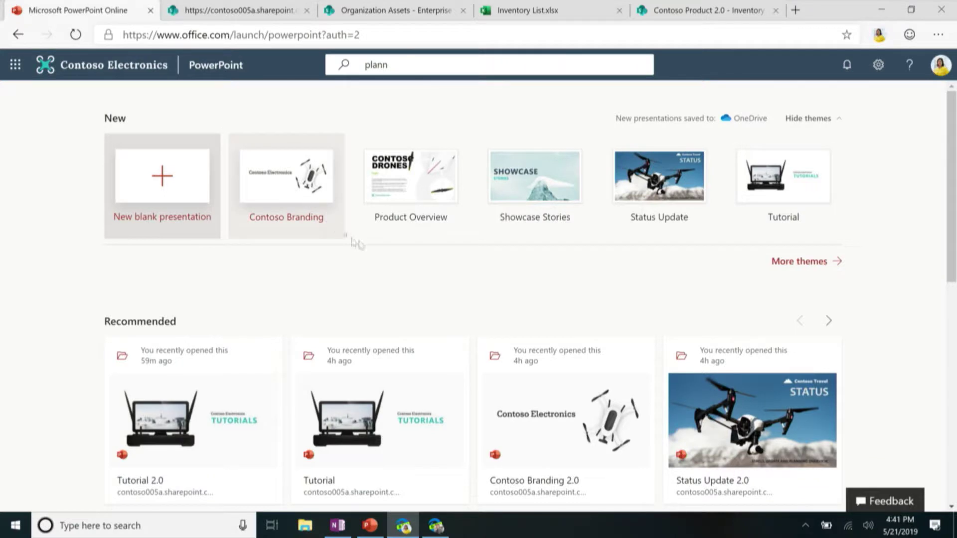
# Step: Save a copy of the Product Overview template to the Contoso Product 2.0 Documents library and rename it Product Overview 2.0
pyautogui.click(393, 196)
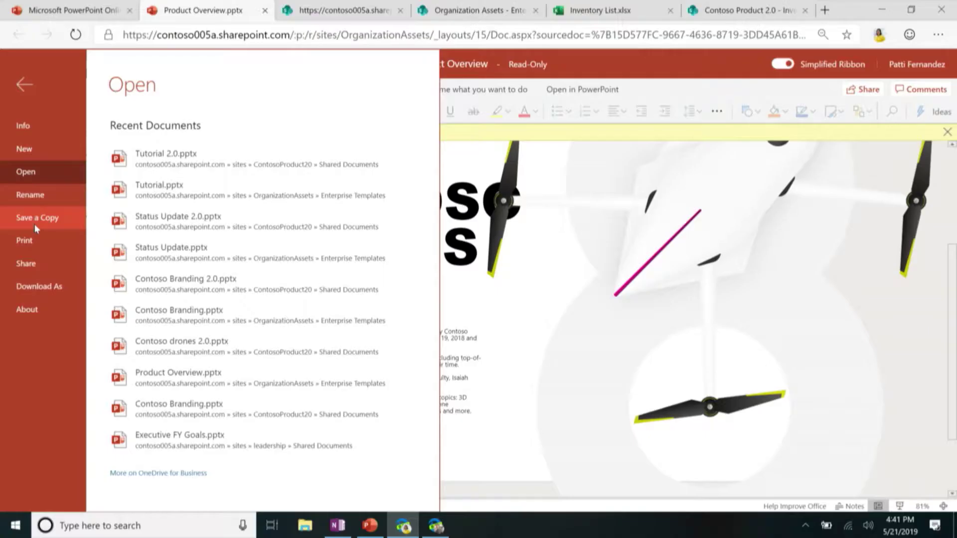
pyautogui.click(34, 220)
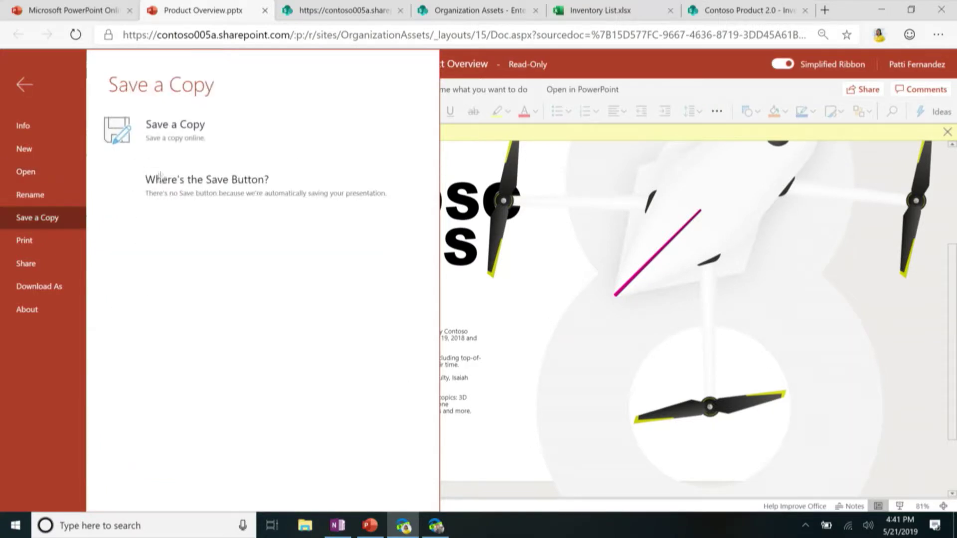
pyautogui.click(197, 148)
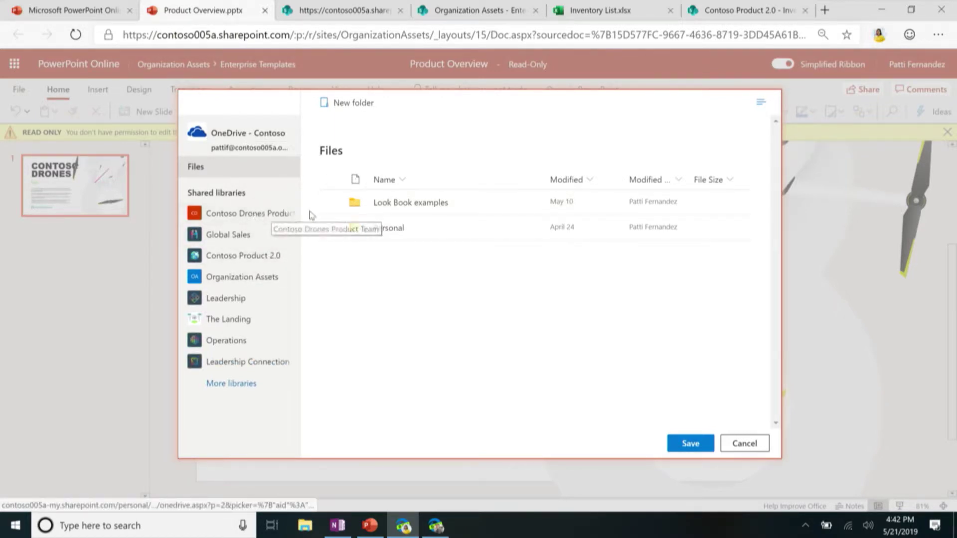
pyautogui.click(259, 259)
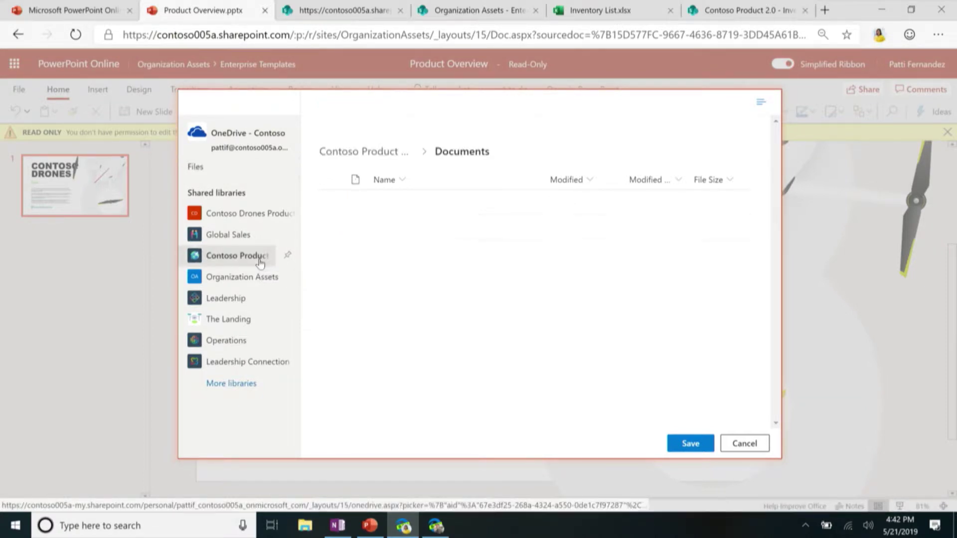
pyautogui.click(682, 451)
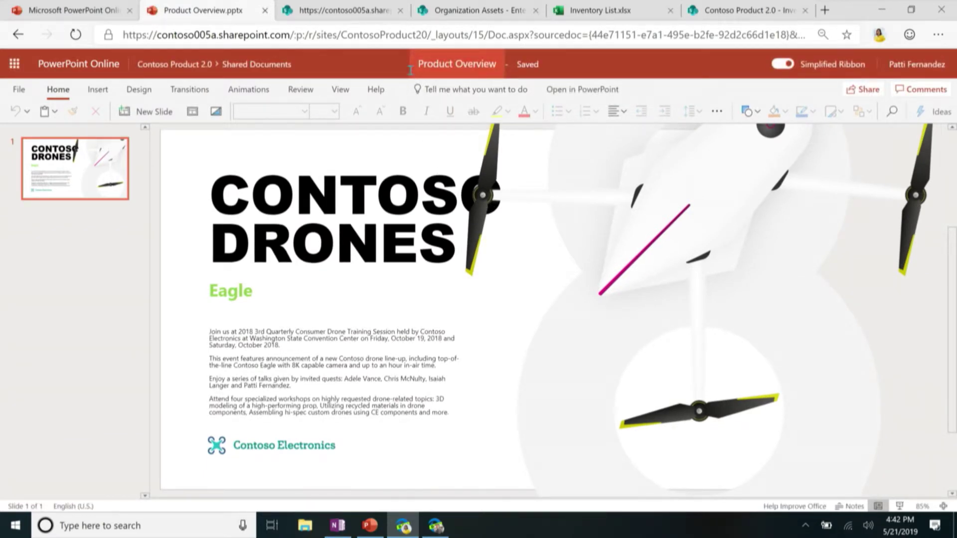
pyautogui.click(480, 61)
pyautogui.press('End')
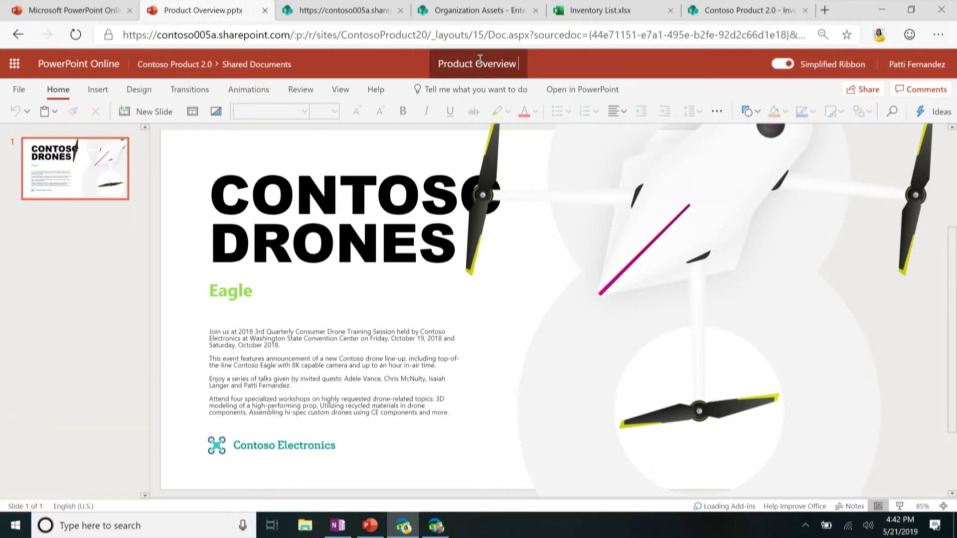
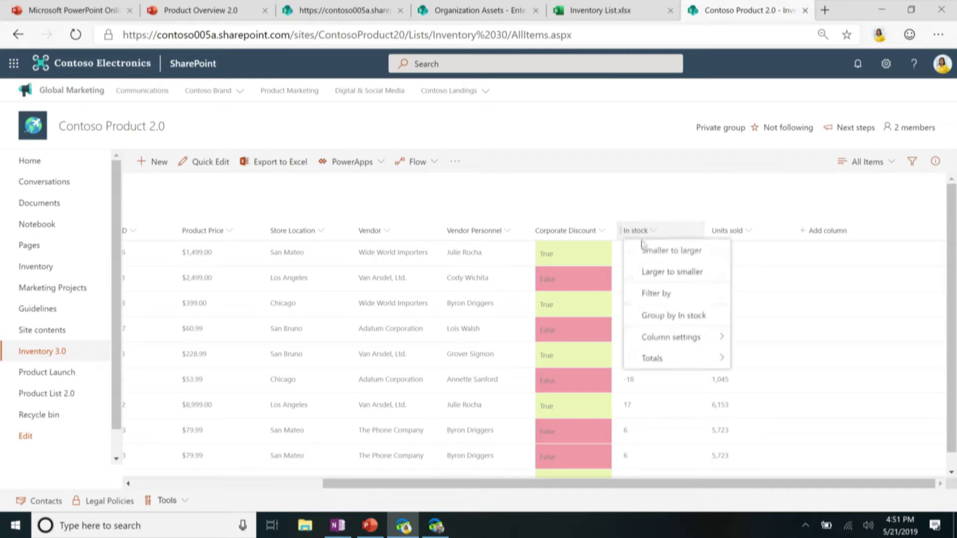
# Step: Format the In stock column of the Inventory 3.0 list with data bars
pyautogui.moveTo(671, 342)
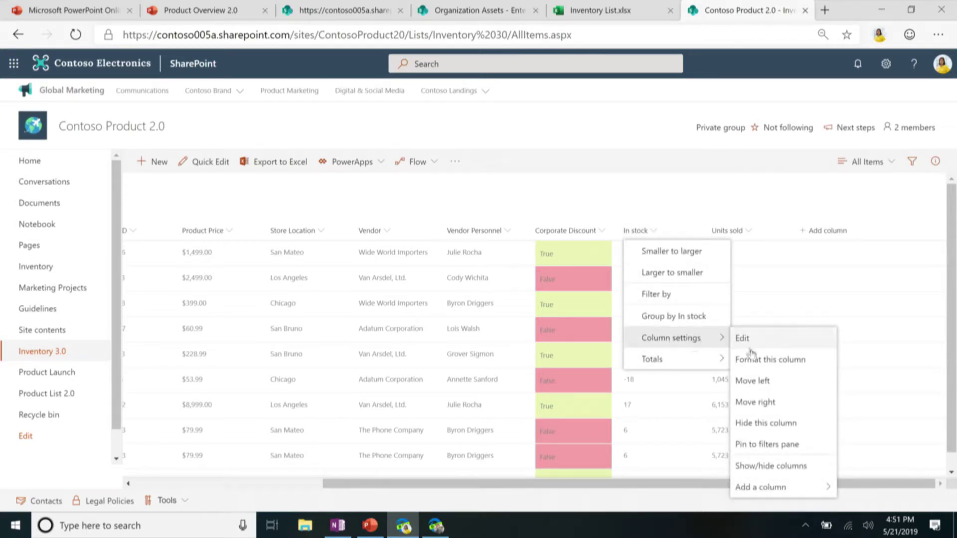
pyautogui.click(762, 359)
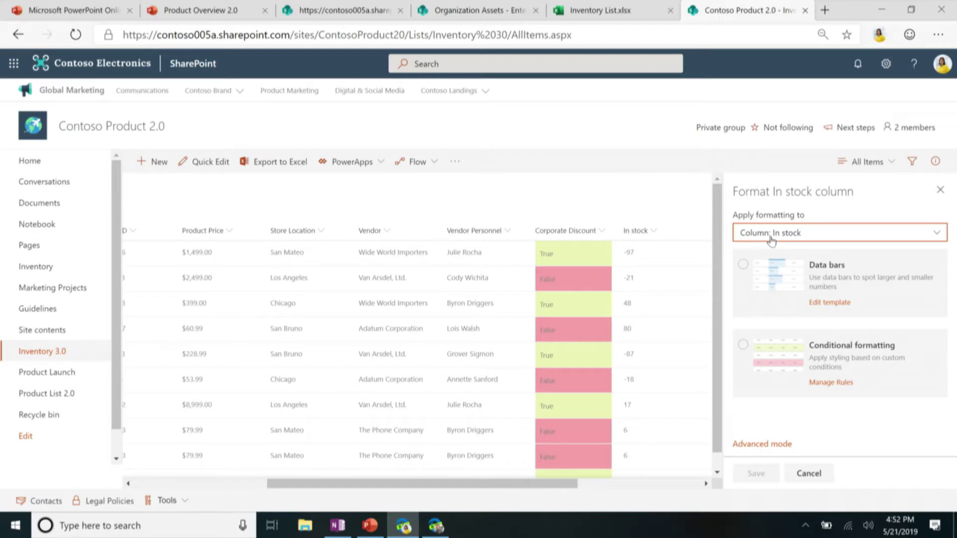
pyautogui.click(793, 241)
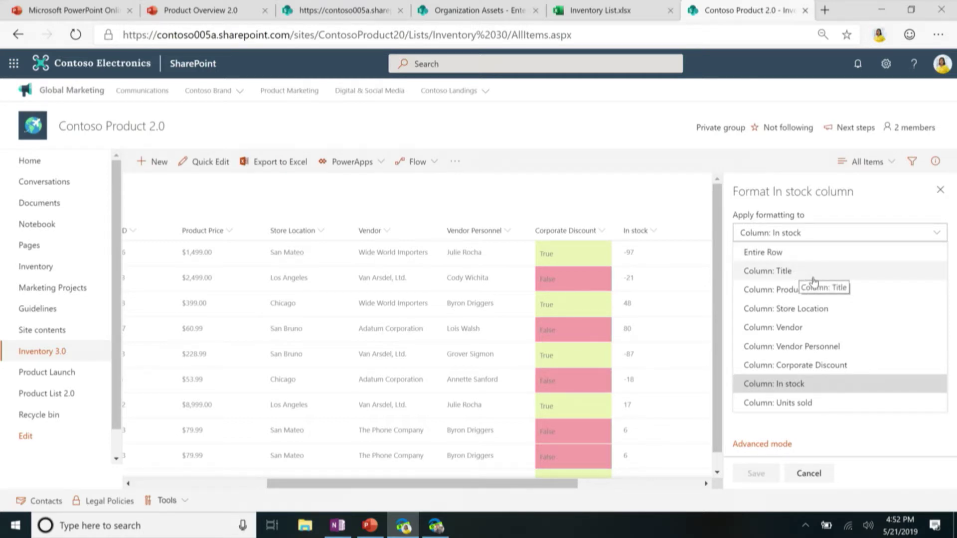
pyautogui.click(804, 383)
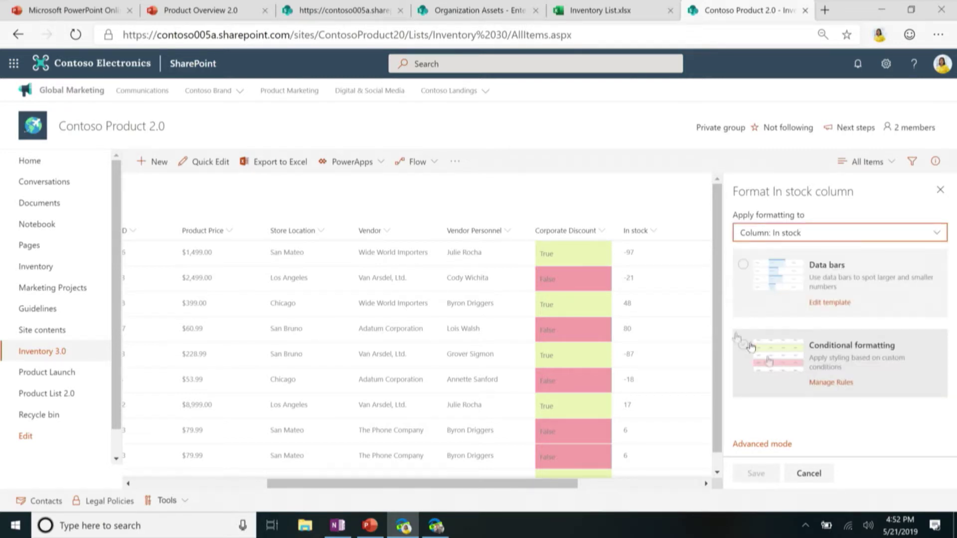
pyautogui.click(843, 283)
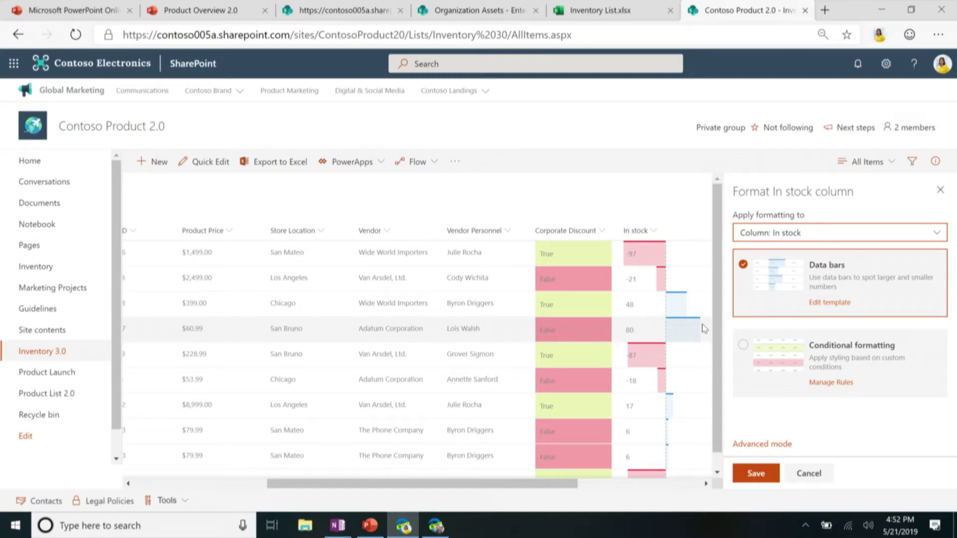
pyautogui.click(826, 312)
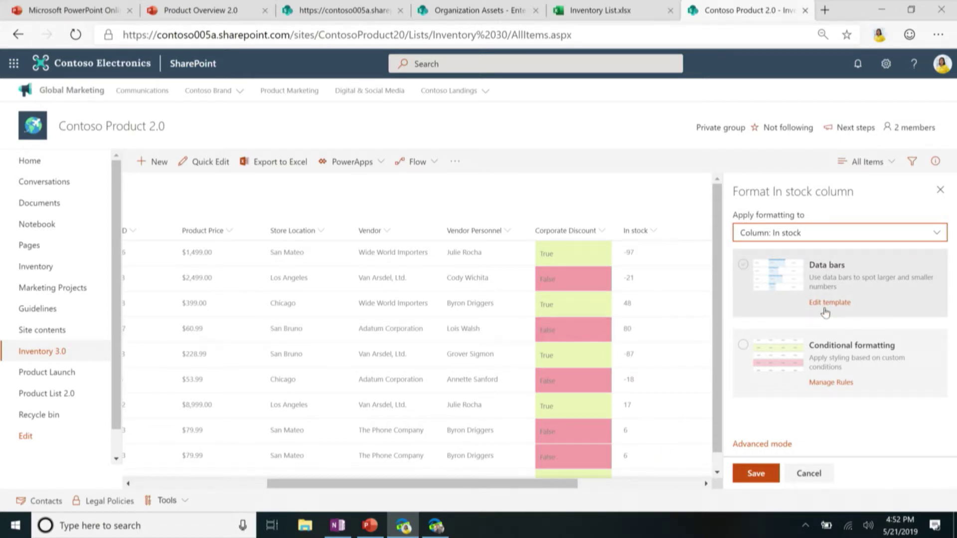
# Step: Edit the In stock data bars template to use light green for positive values and dark orange for negative values
pyautogui.click(830, 303)
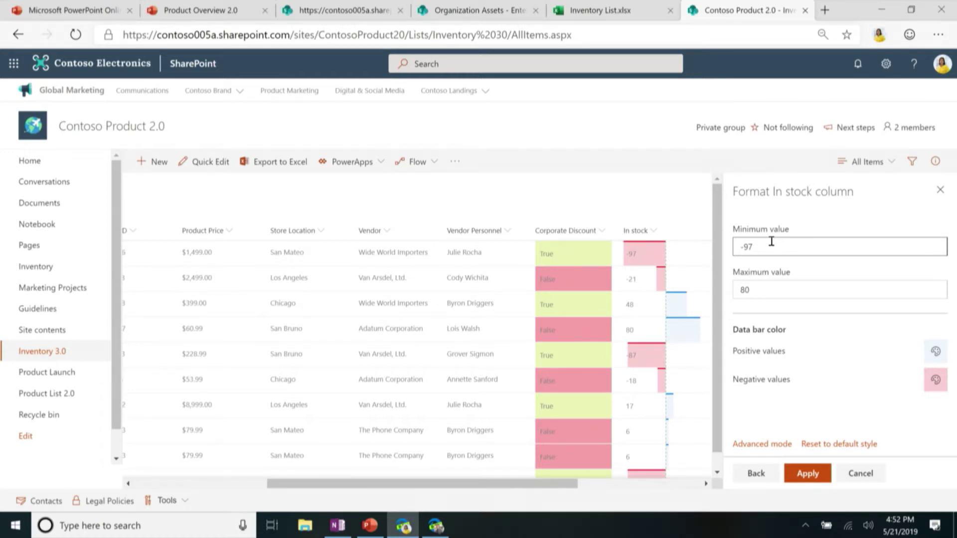
pyautogui.click(935, 352)
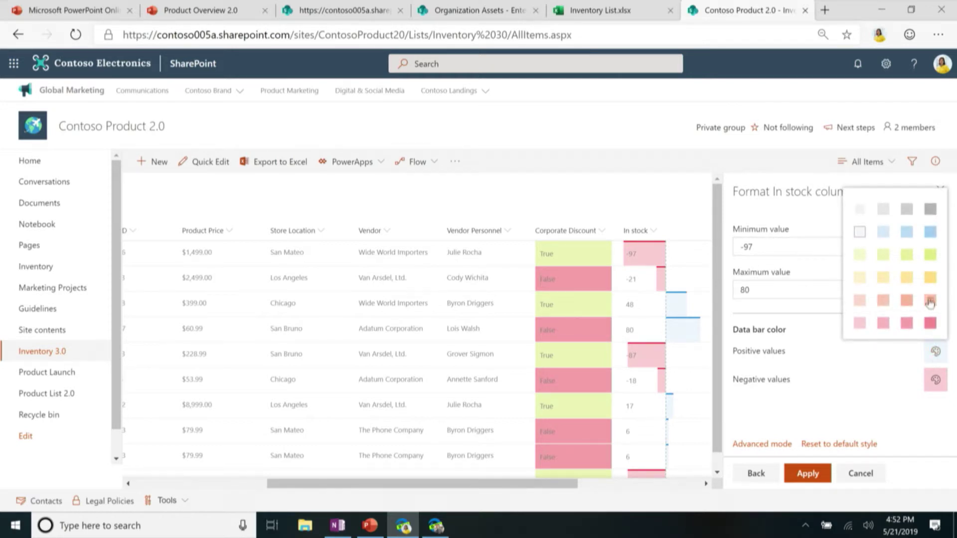
pyautogui.click(861, 257)
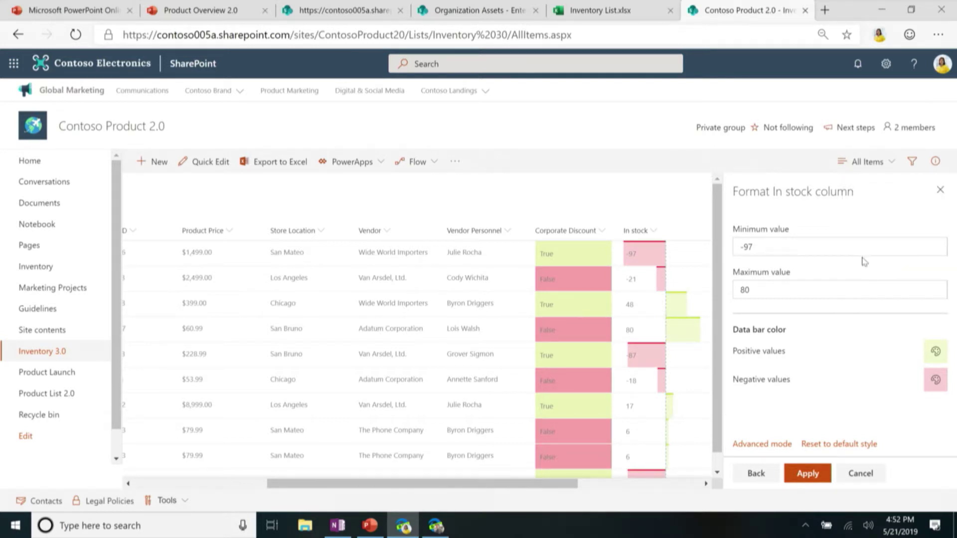
pyautogui.click(935, 387)
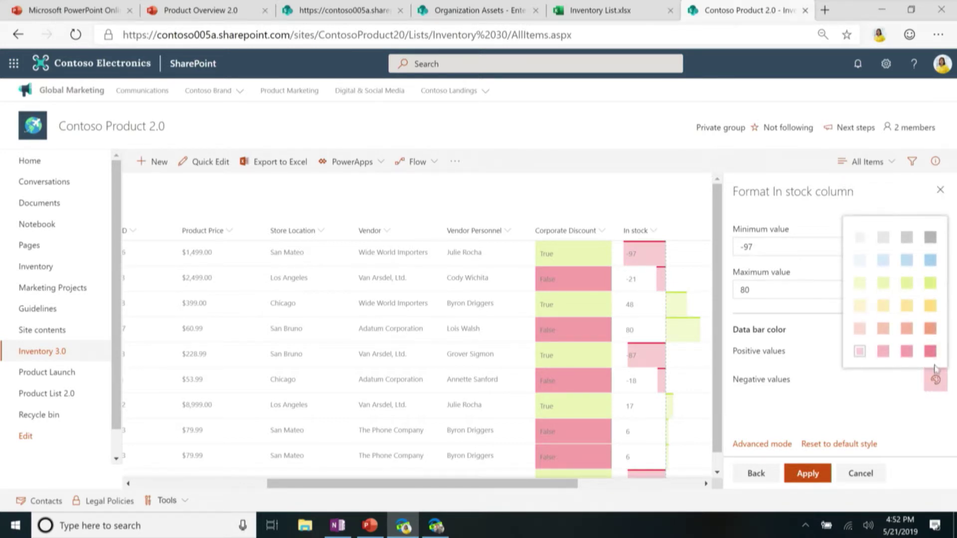
pyautogui.click(929, 330)
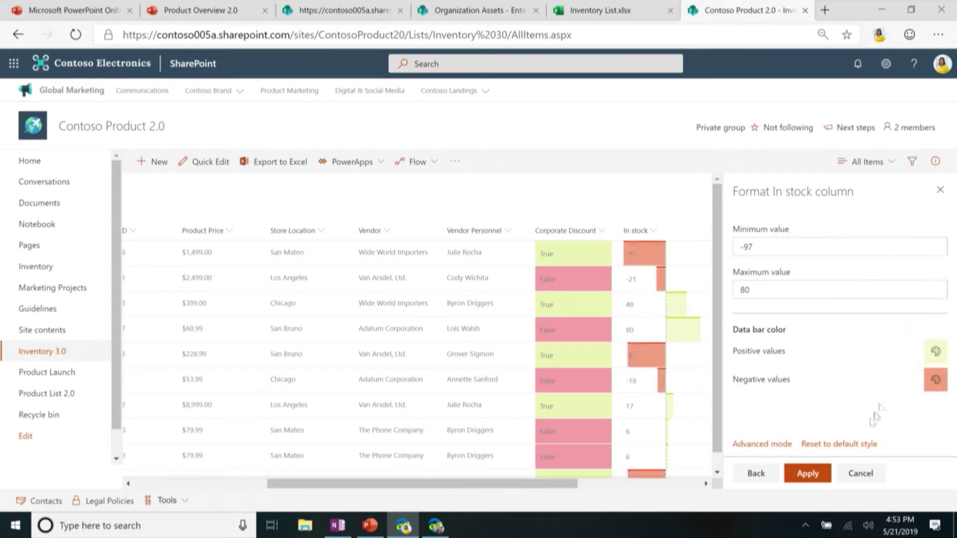
pyautogui.click(811, 479)
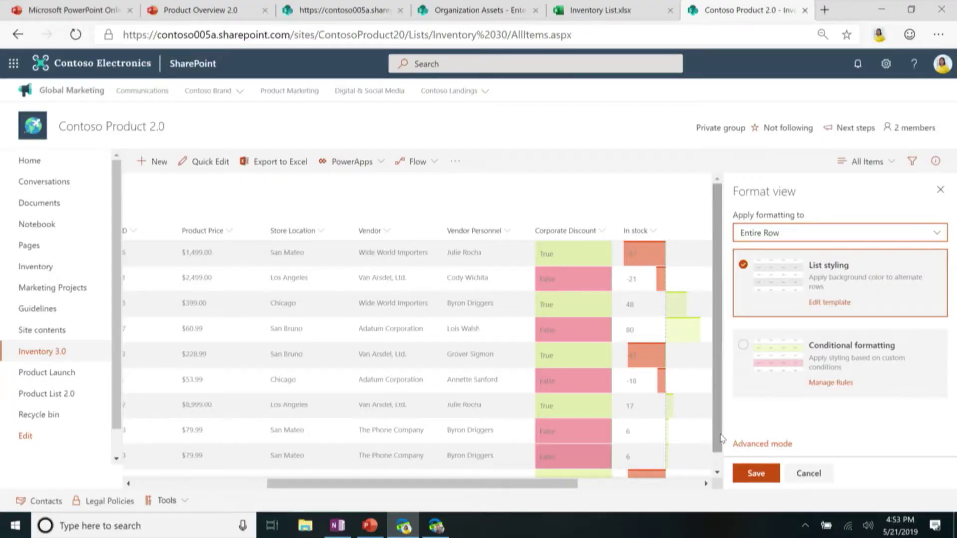
# Step: Save alternate-row List styling for the entire row, and edit its highlight style to bold text with a light yellow fill
pyautogui.click(756, 474)
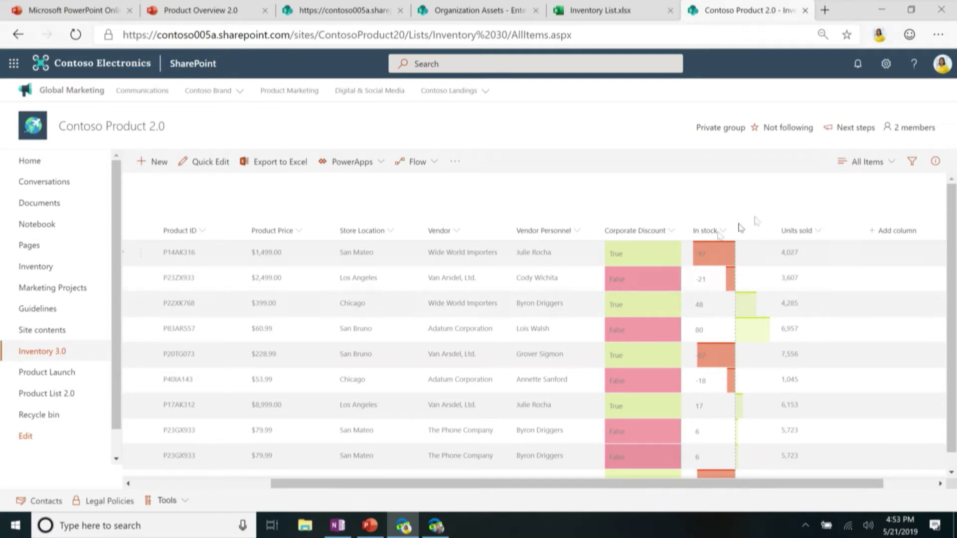
pyautogui.click(863, 165)
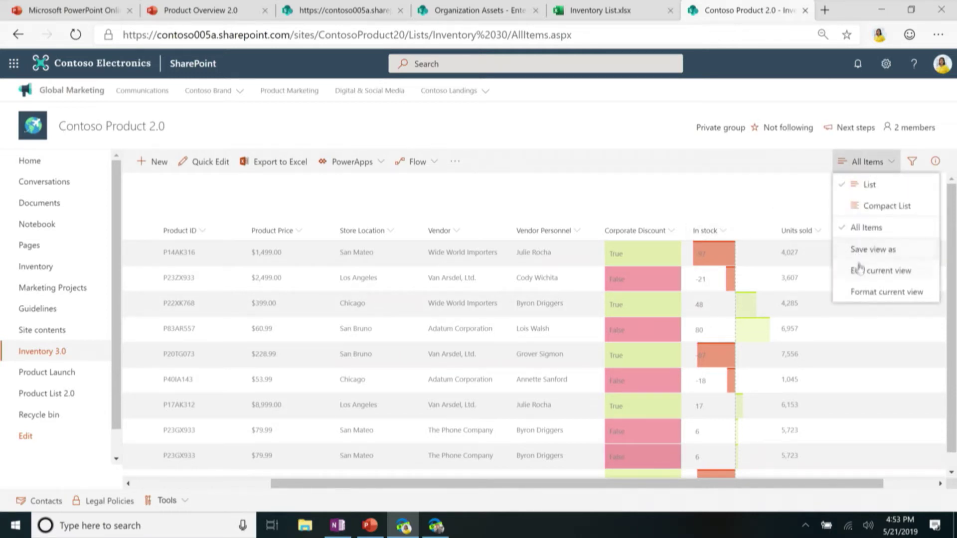
pyautogui.click(867, 293)
pyautogui.click(828, 304)
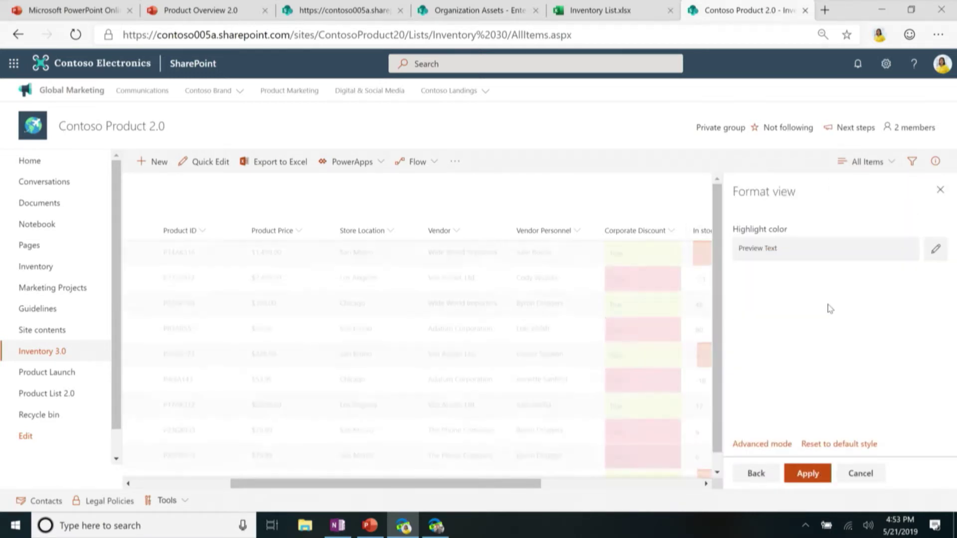
pyautogui.click(944, 250)
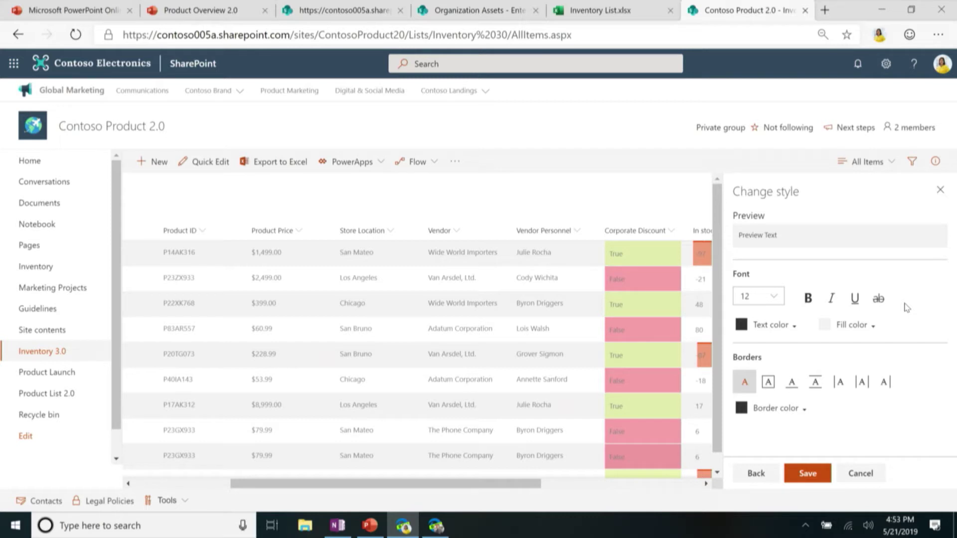
pyautogui.click(808, 298)
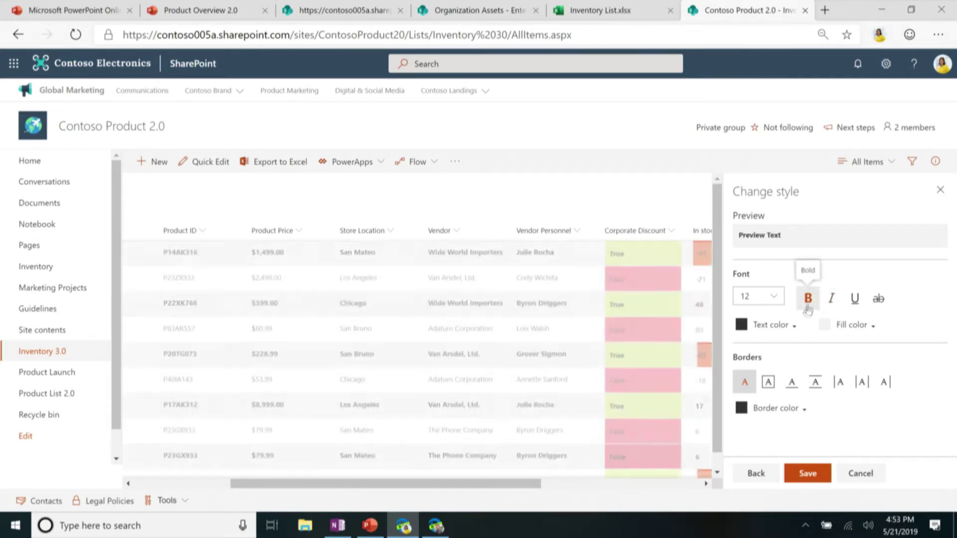
pyautogui.click(855, 333)
pyautogui.click(833, 253)
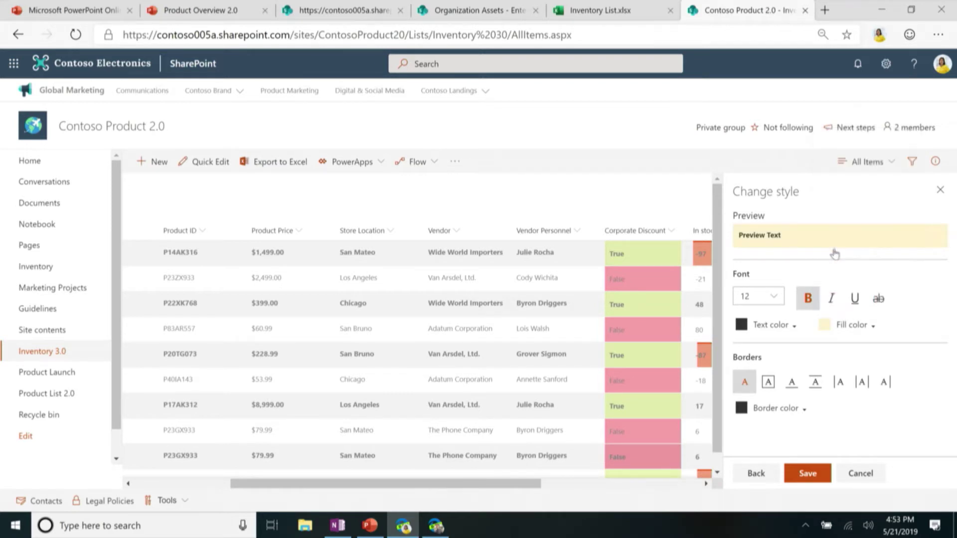
# Step: Give the highlighted alternate rows dark orange text and a dark border on all sides, and save the style
pyautogui.click(782, 325)
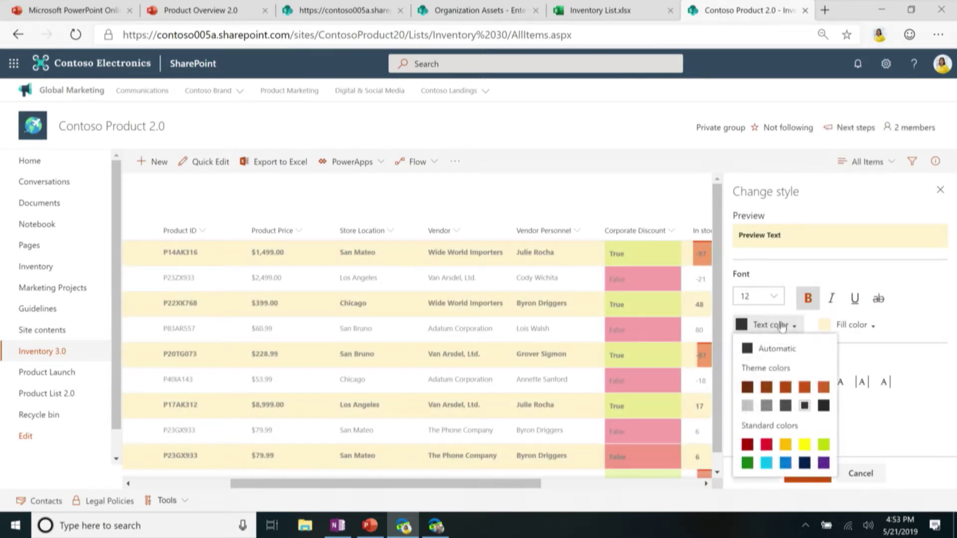
pyautogui.click(785, 387)
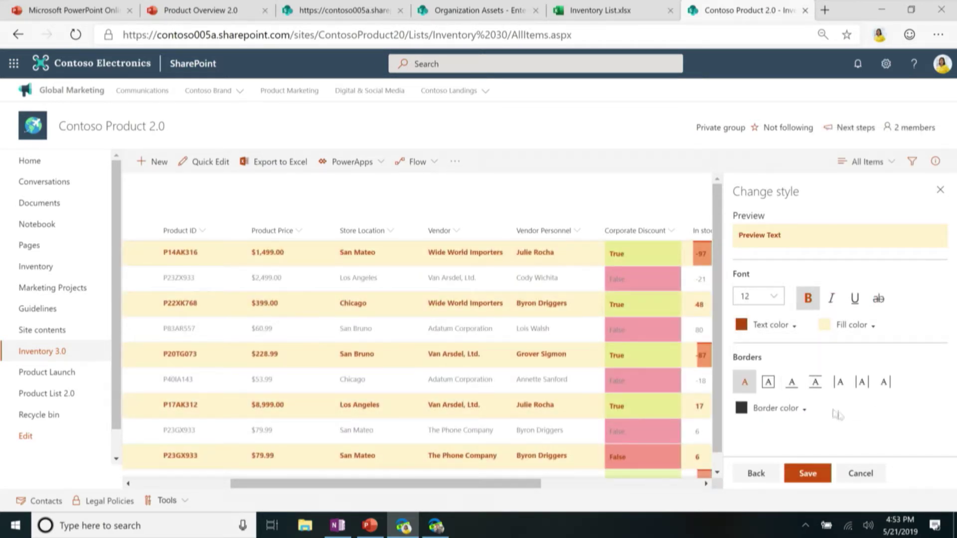
pyautogui.click(767, 381)
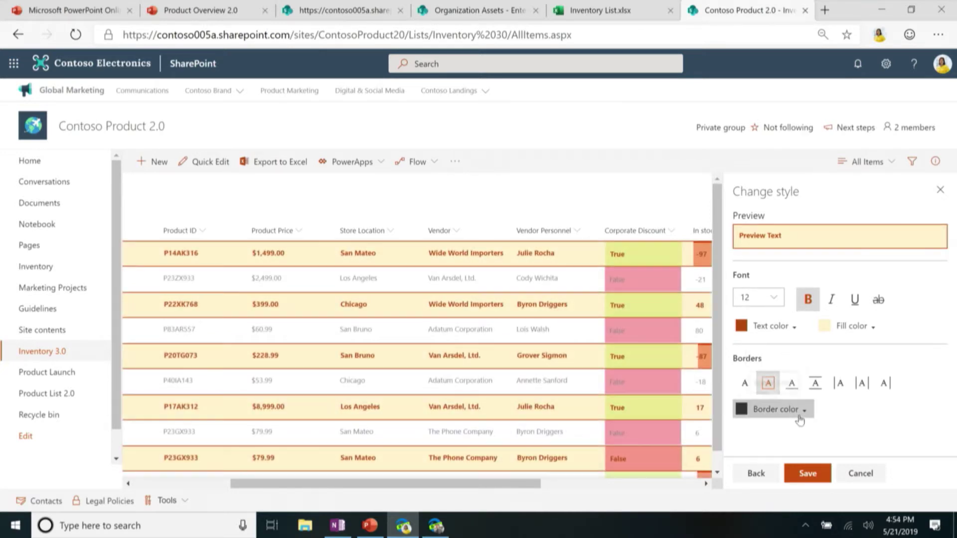
pyautogui.click(799, 420)
pyautogui.click(823, 327)
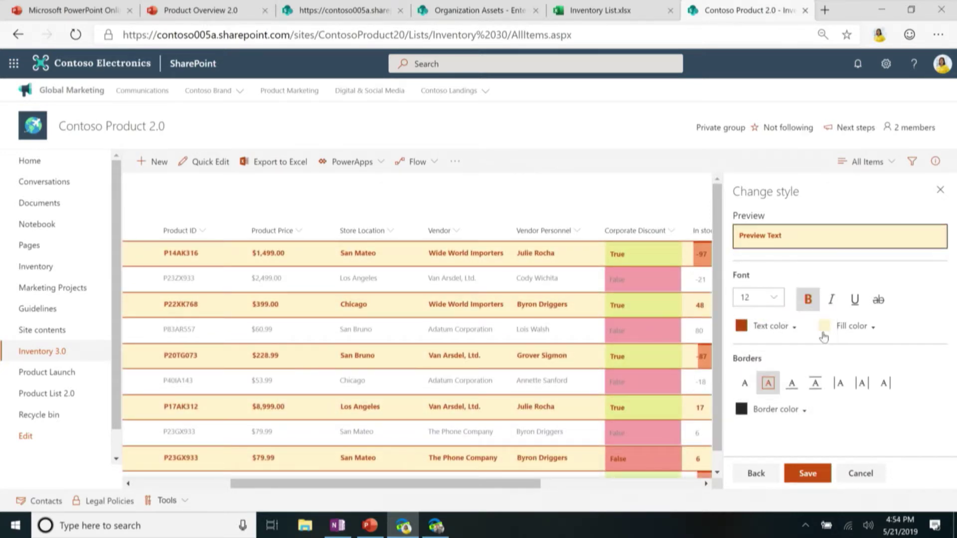
pyautogui.click(800, 477)
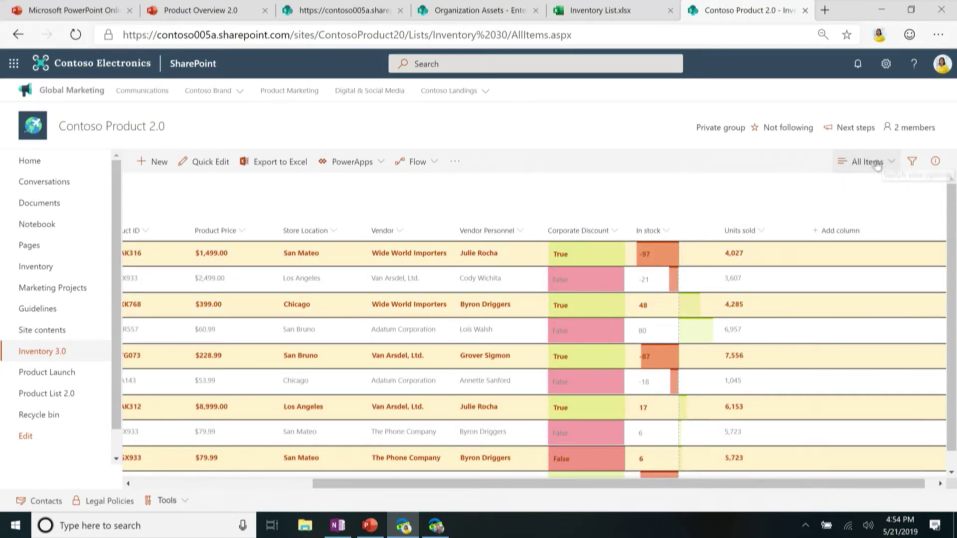
# Step: In the current view, create a conditional formatting rule for rows where Store Location is equal to San Mateo
pyautogui.click(867, 165)
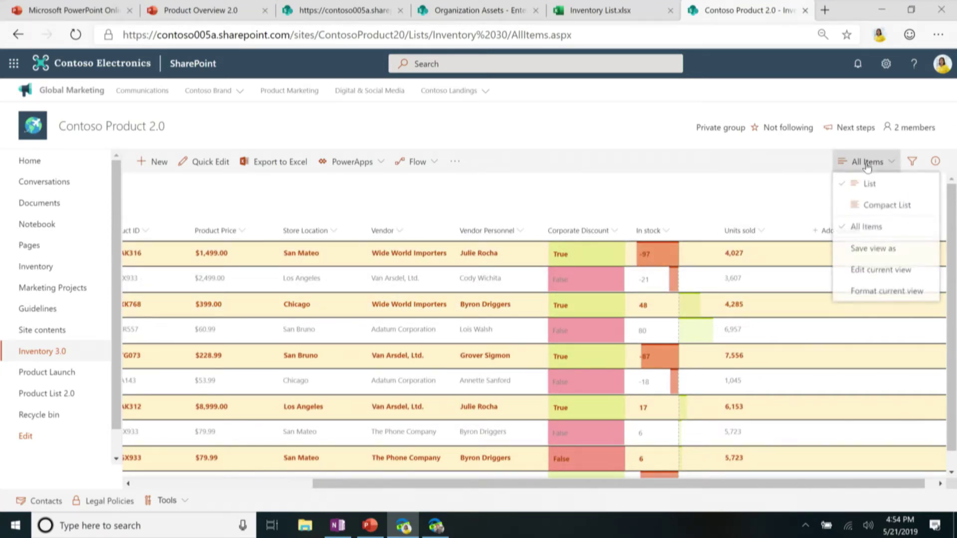
pyautogui.click(872, 289)
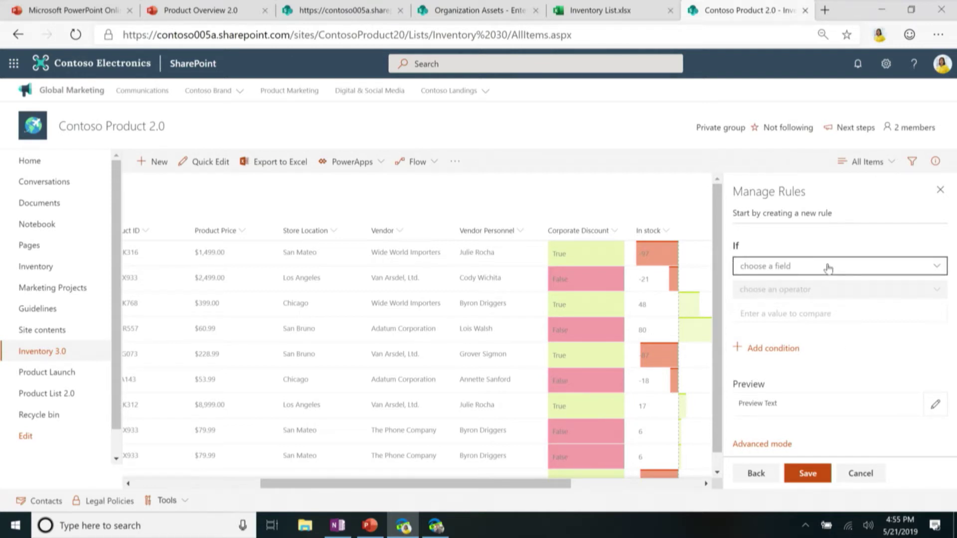
pyautogui.click(779, 274)
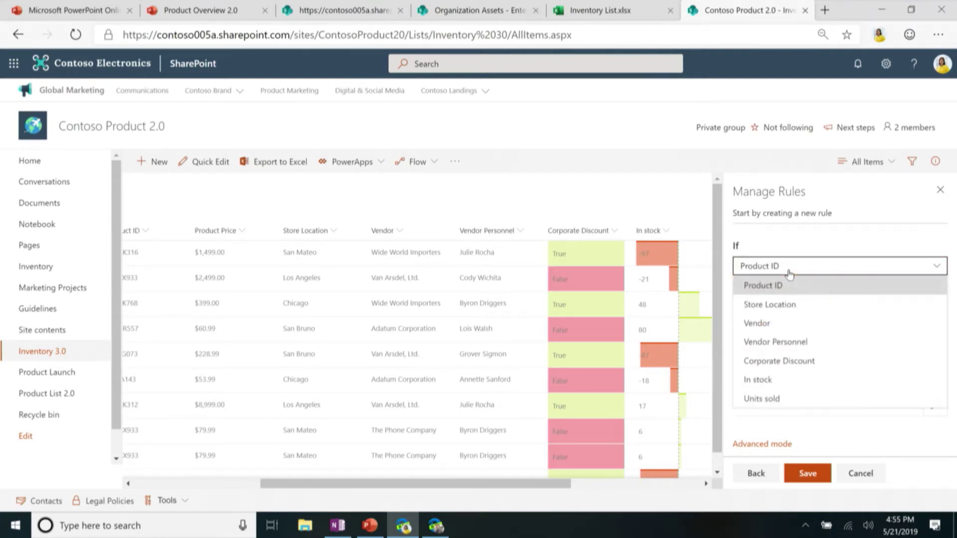
pyautogui.click(780, 310)
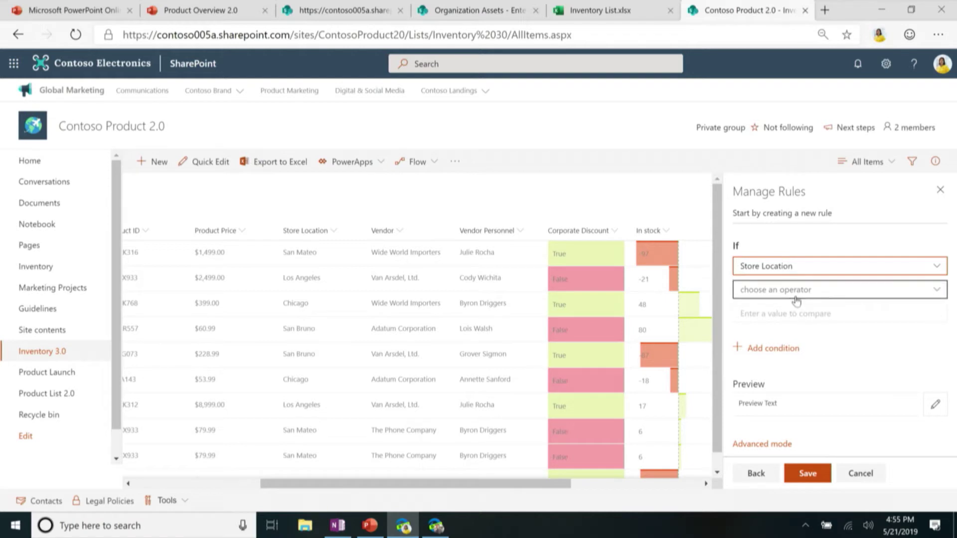
pyautogui.click(796, 300)
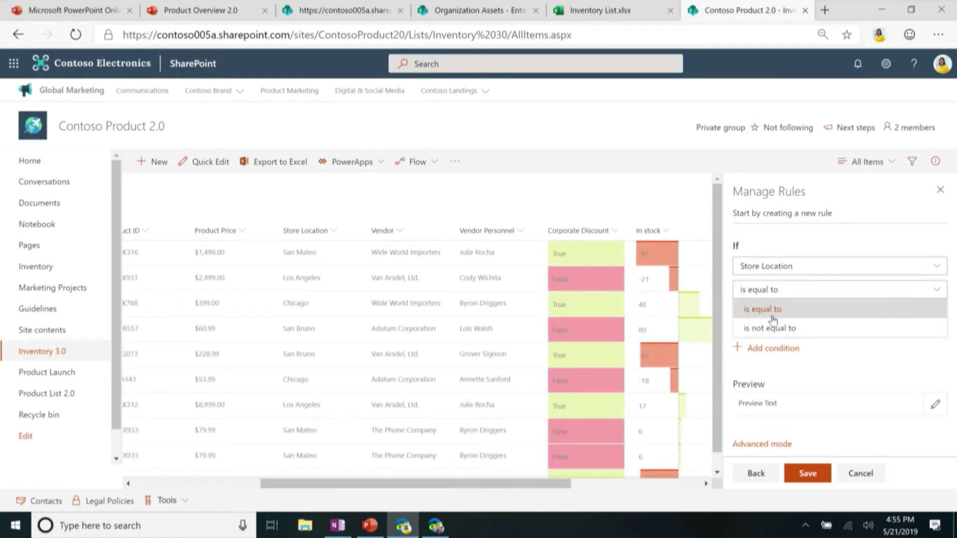
pyautogui.click(770, 310)
pyautogui.click(765, 316)
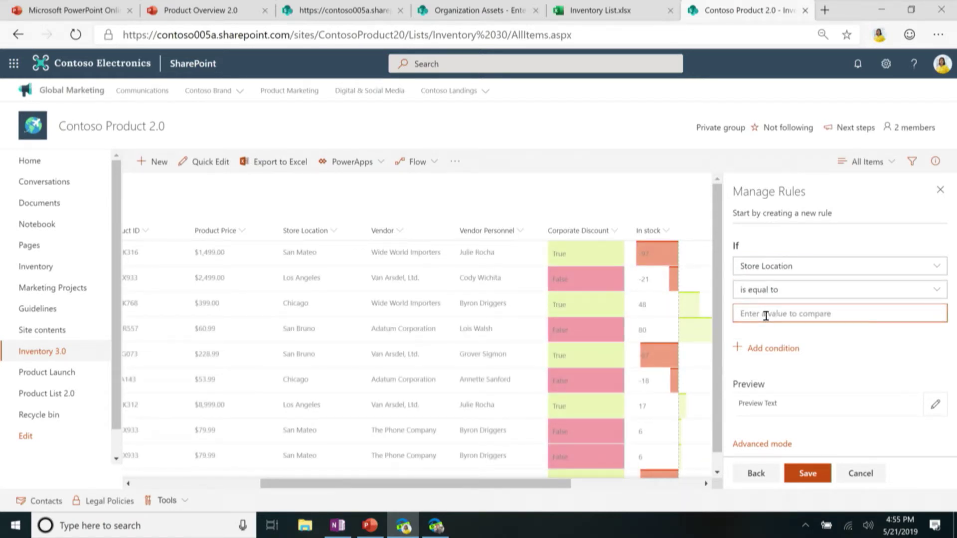
pyautogui.write('San Mateo')
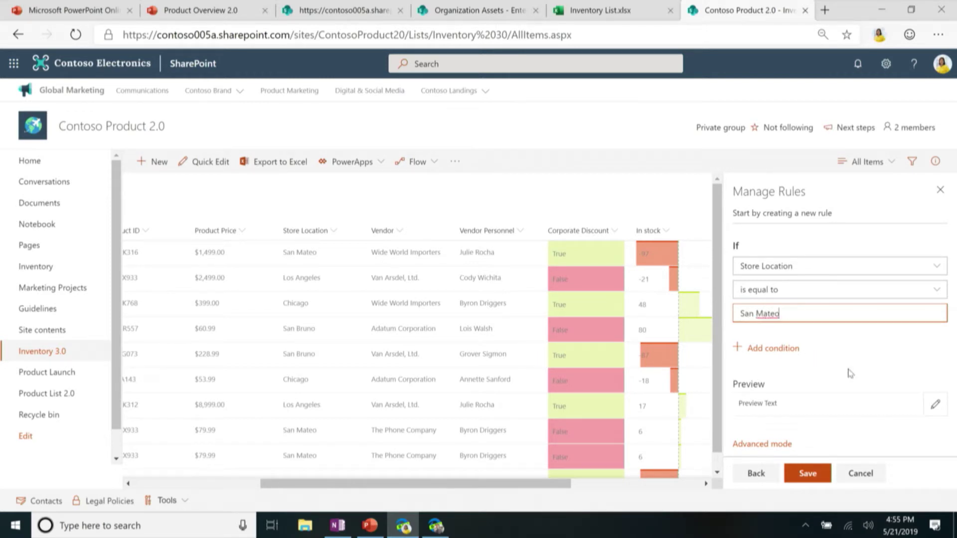
# Step: Edit the San Mateo rule's style to bold text with a light orange fill
pyautogui.click(936, 406)
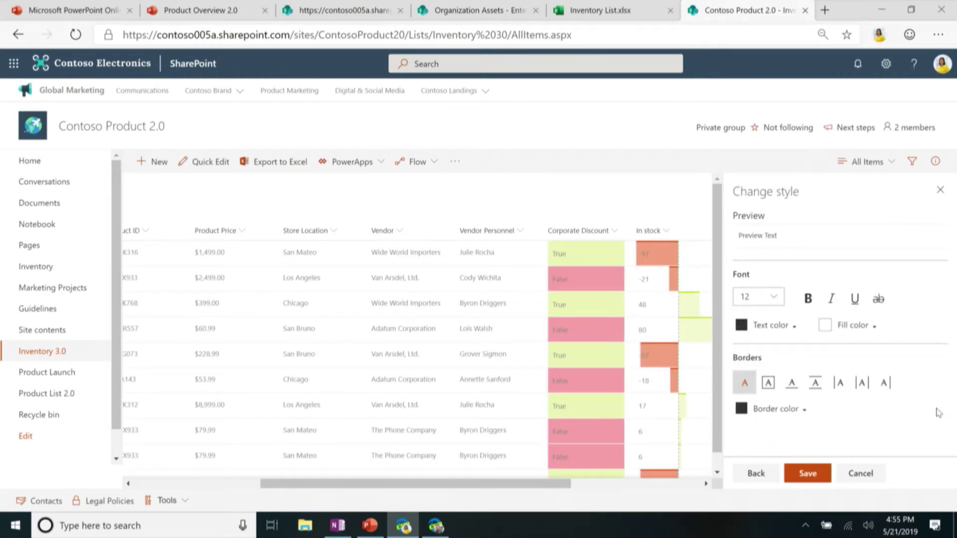
pyautogui.click(808, 298)
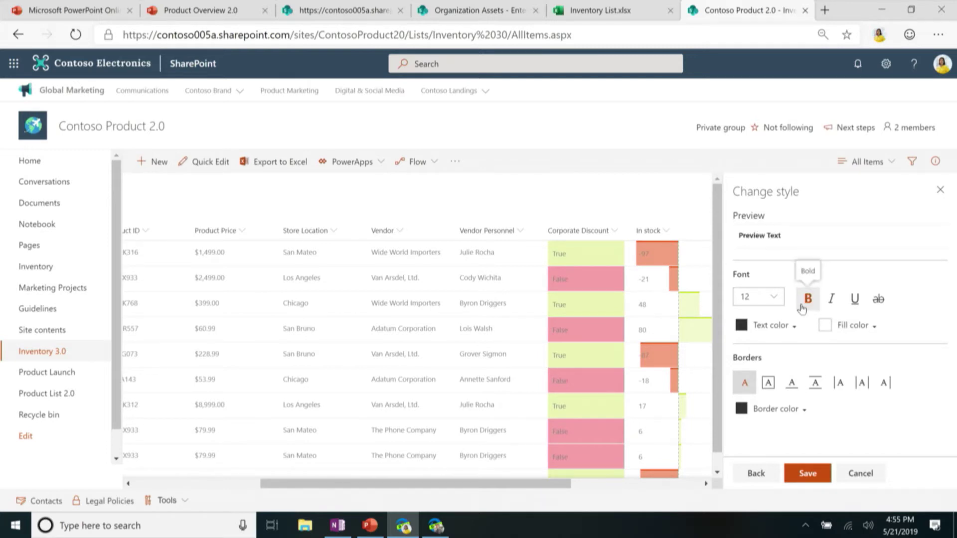
pyautogui.click(841, 330)
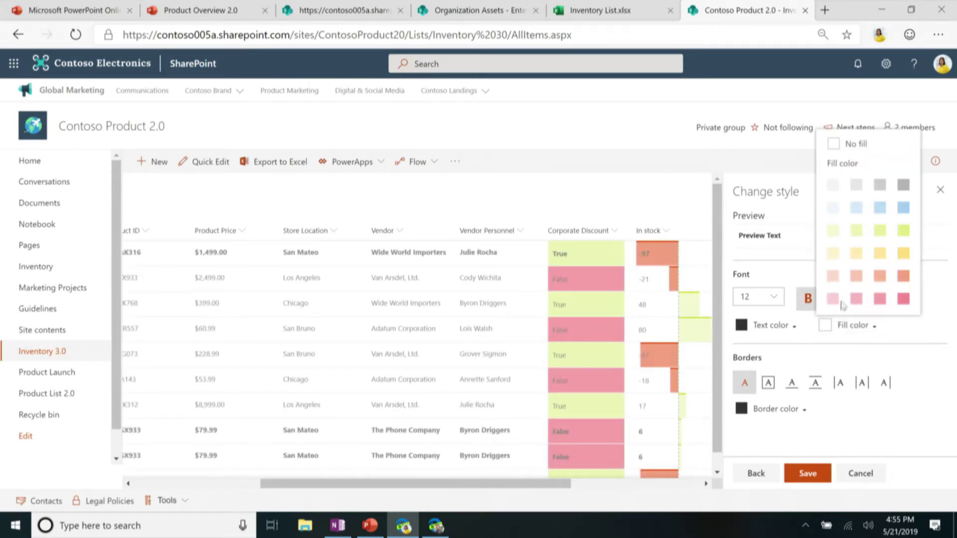
pyautogui.click(856, 276)
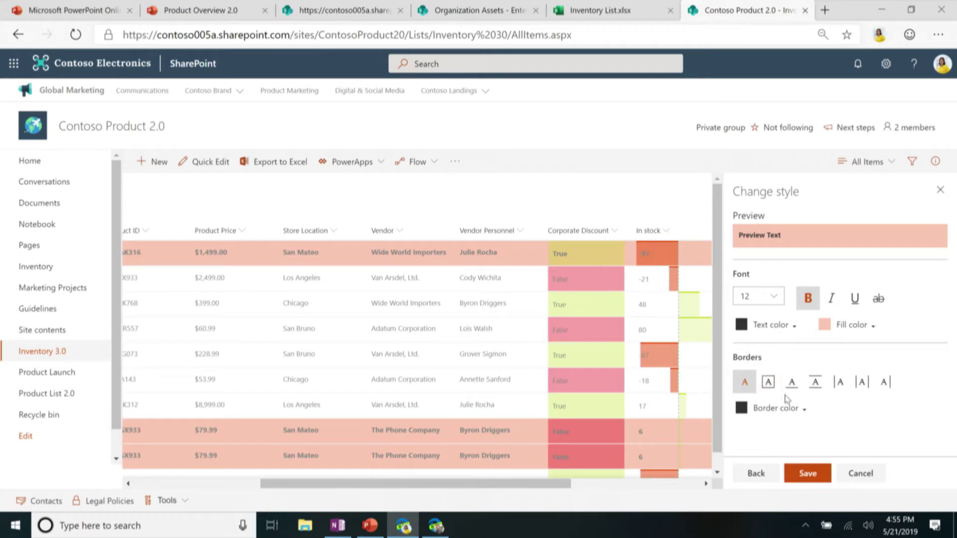
# Step: Add a black border on all sides to the San Mateo rule's style and save the rule
pyautogui.click(768, 382)
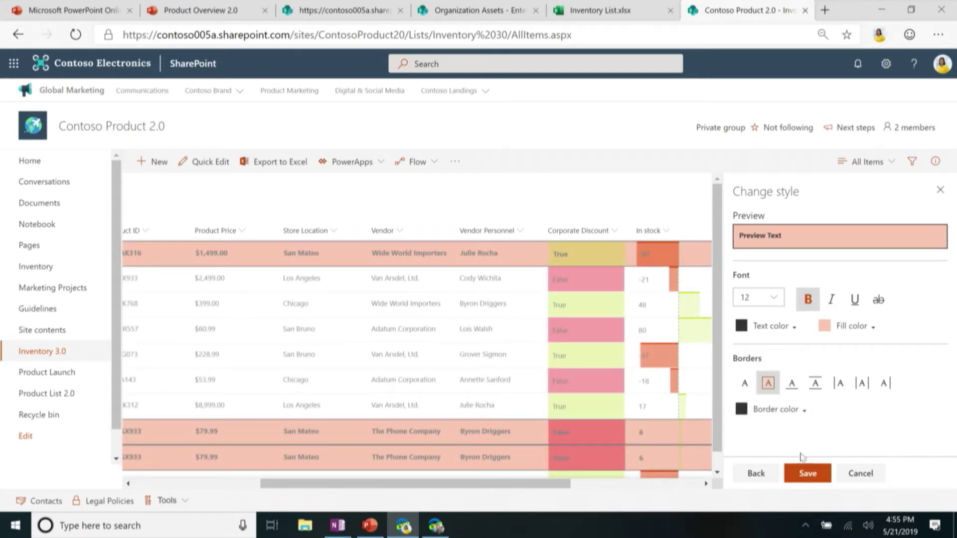
pyautogui.click(783, 409)
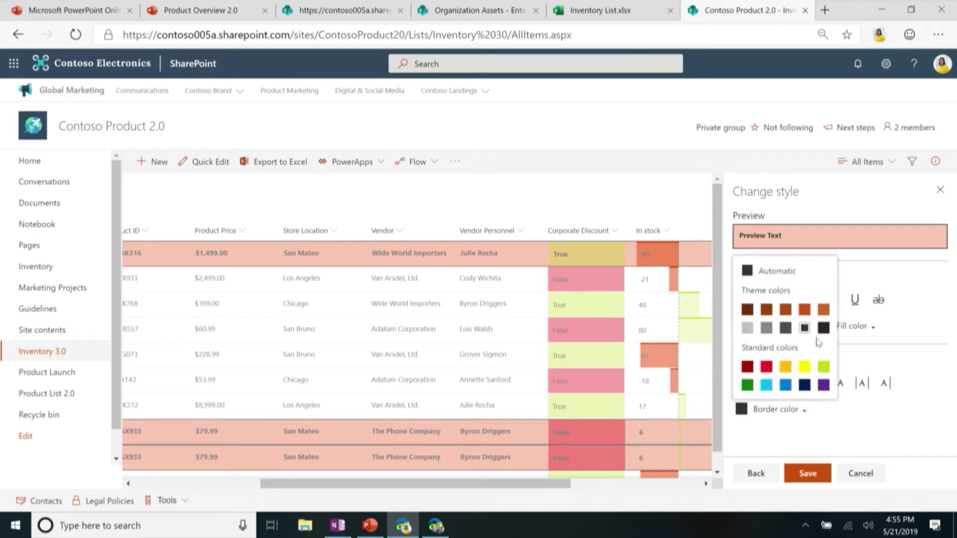
pyautogui.click(822, 327)
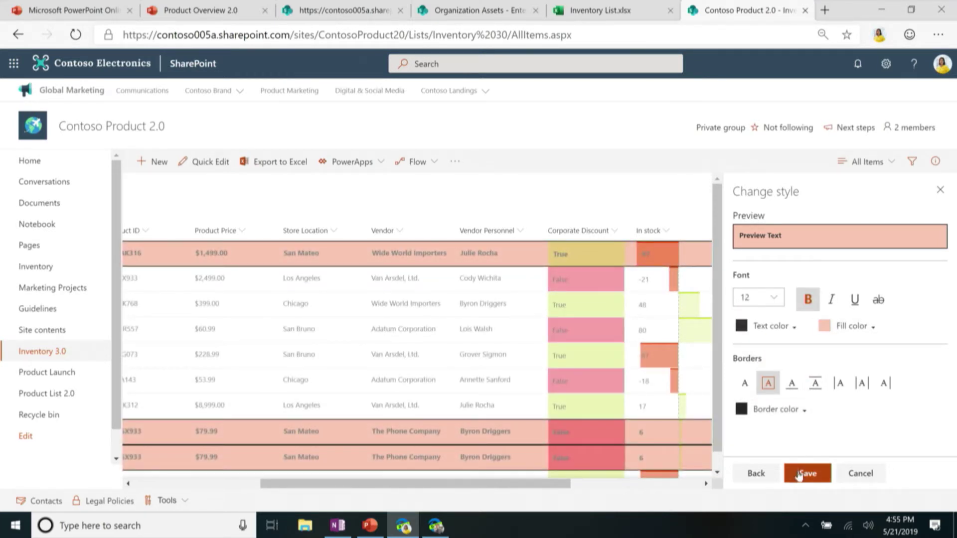
pyautogui.click(800, 474)
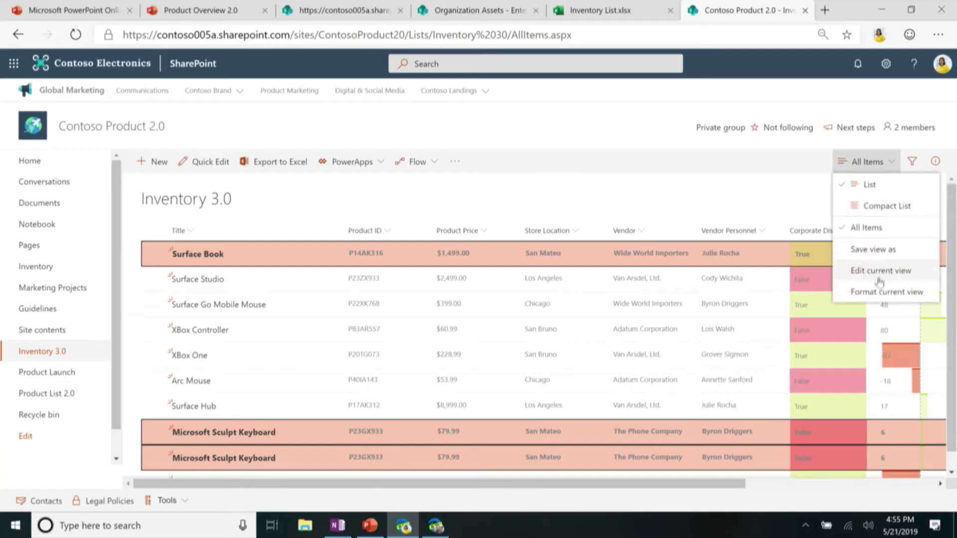
# Step: Create another conditional formatting rule in the current view for rows where Store Location is equal to Chicago
pyautogui.click(882, 292)
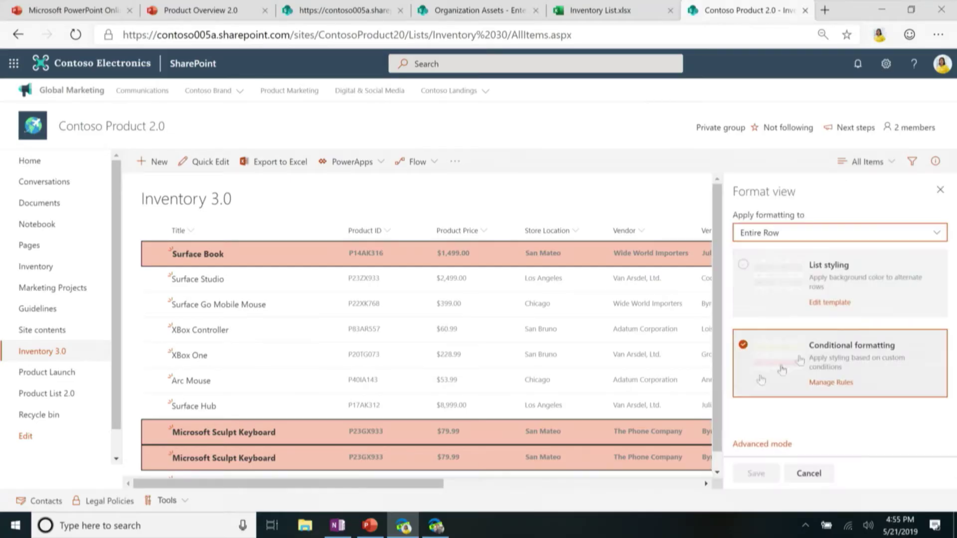
pyautogui.click(842, 383)
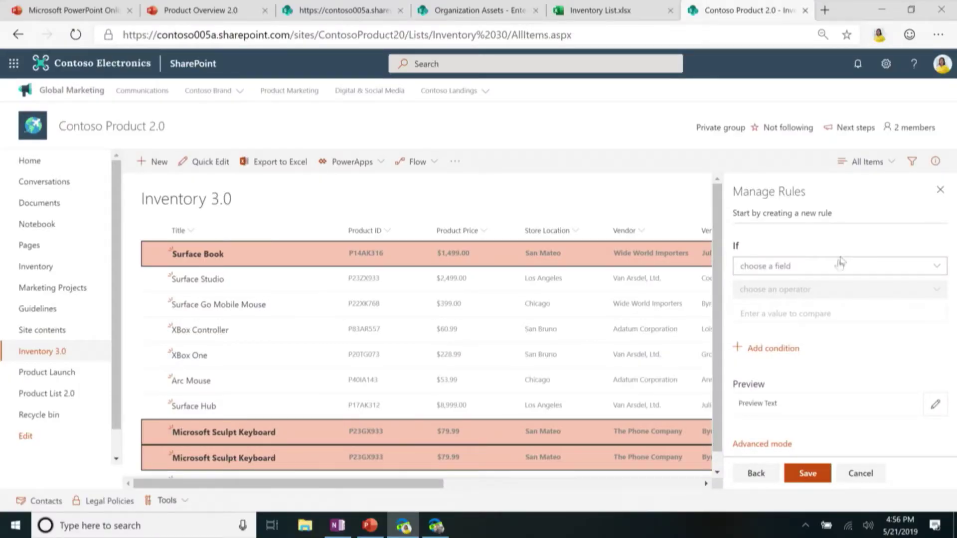
pyautogui.click(837, 267)
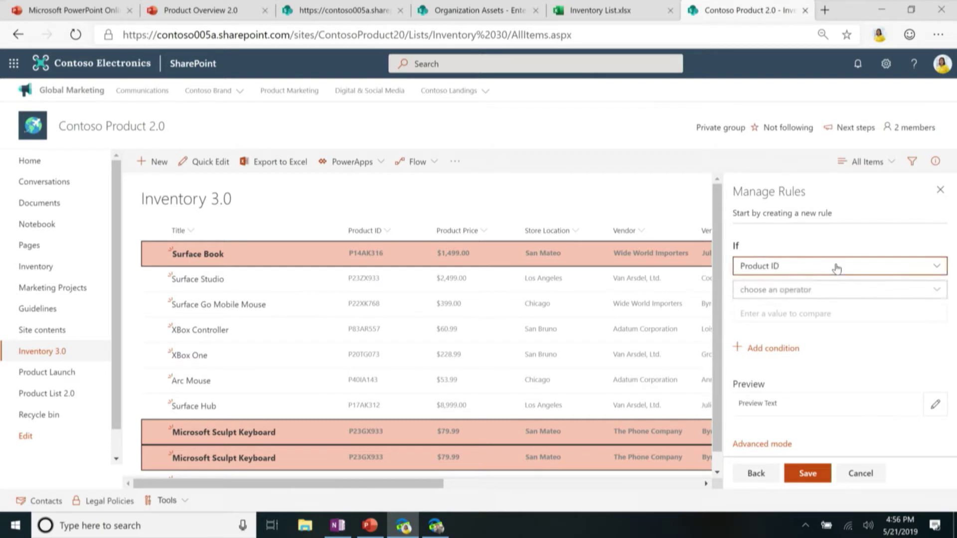
pyautogui.click(837, 266)
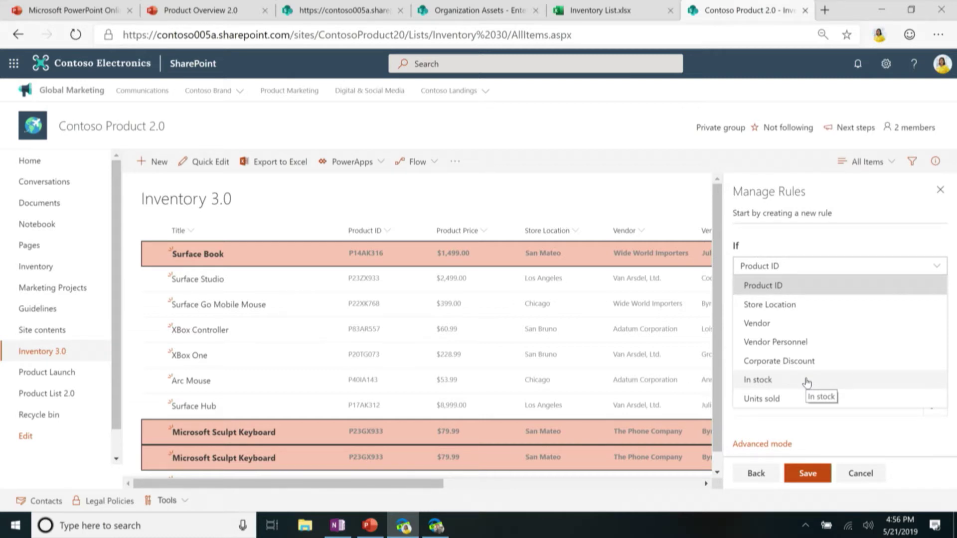
pyautogui.click(785, 304)
pyautogui.click(787, 290)
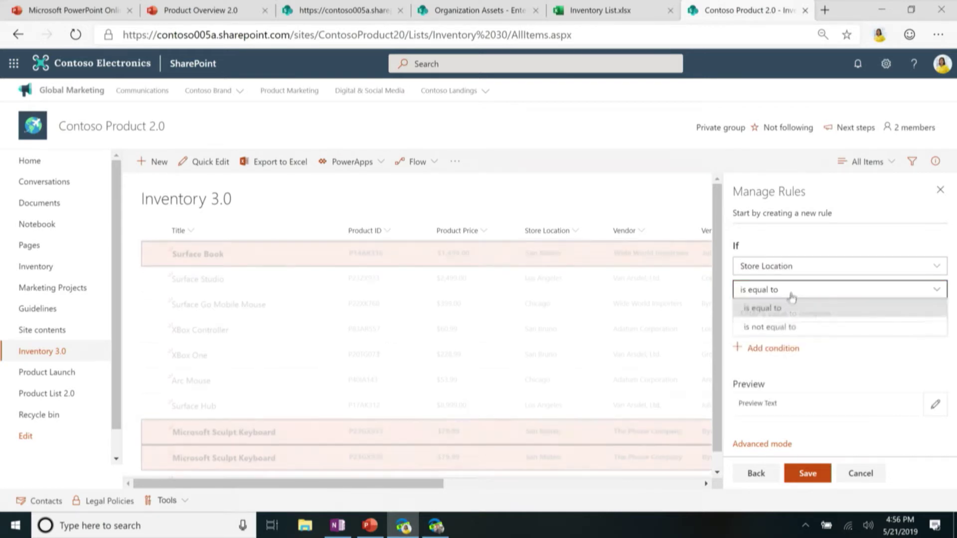
pyautogui.click(757, 308)
pyautogui.click(784, 314)
pyautogui.write('Chicago')
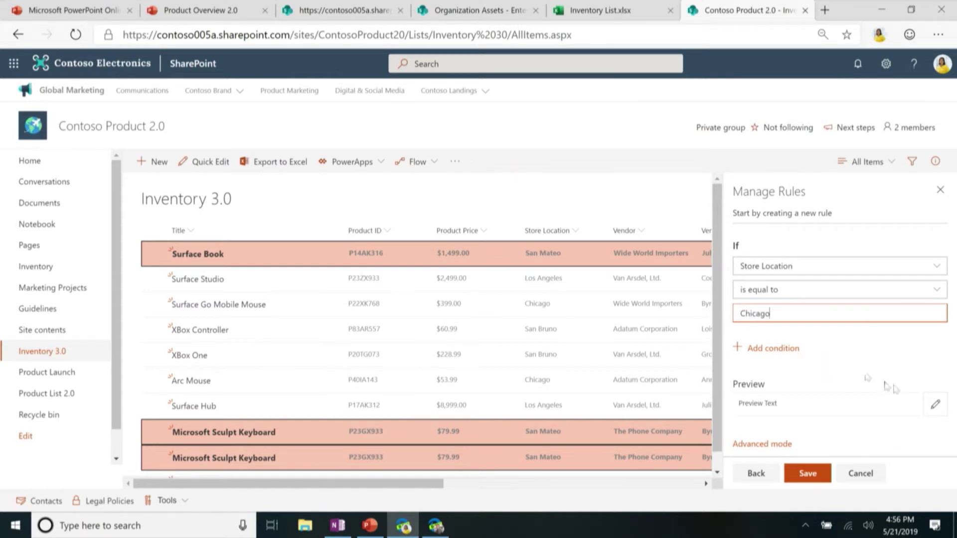
# Step: Style the Chicago rule with dark orange text and an orange border on all sides, and save it
pyautogui.click(943, 405)
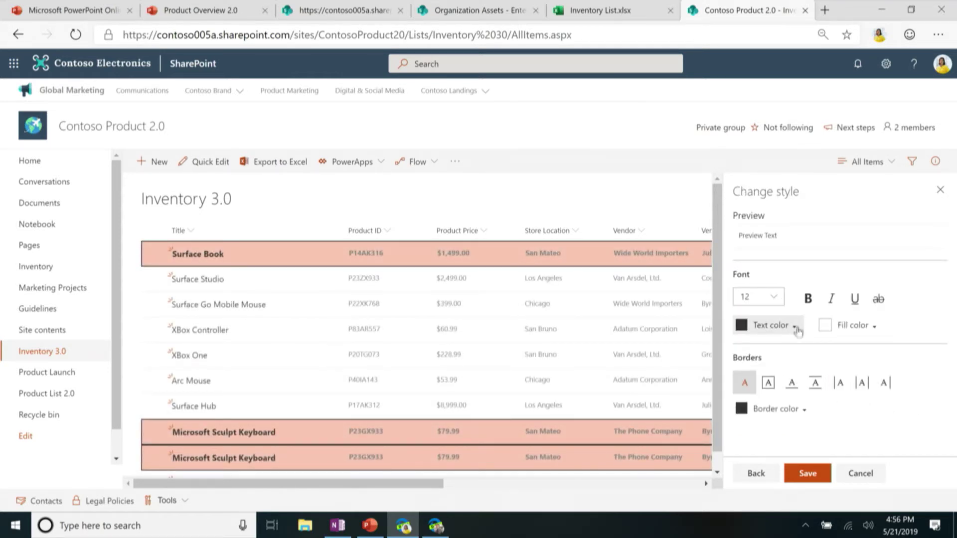
pyautogui.click(796, 326)
pyautogui.click(783, 397)
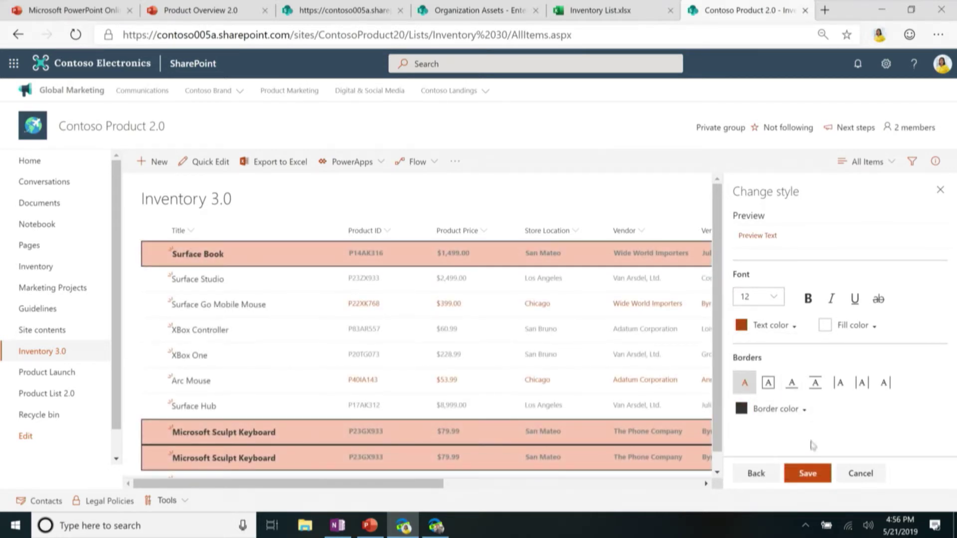
pyautogui.click(766, 385)
pyautogui.click(770, 412)
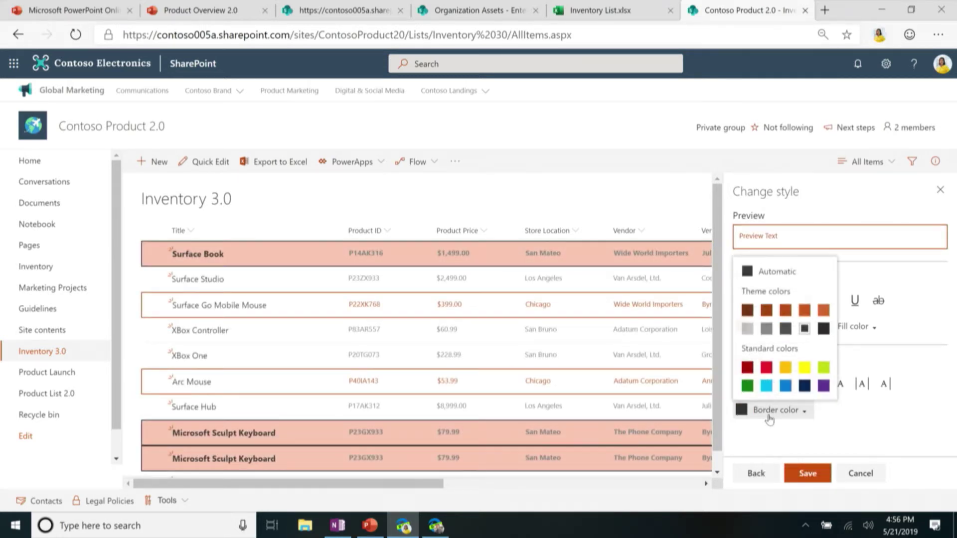
pyautogui.click(823, 311)
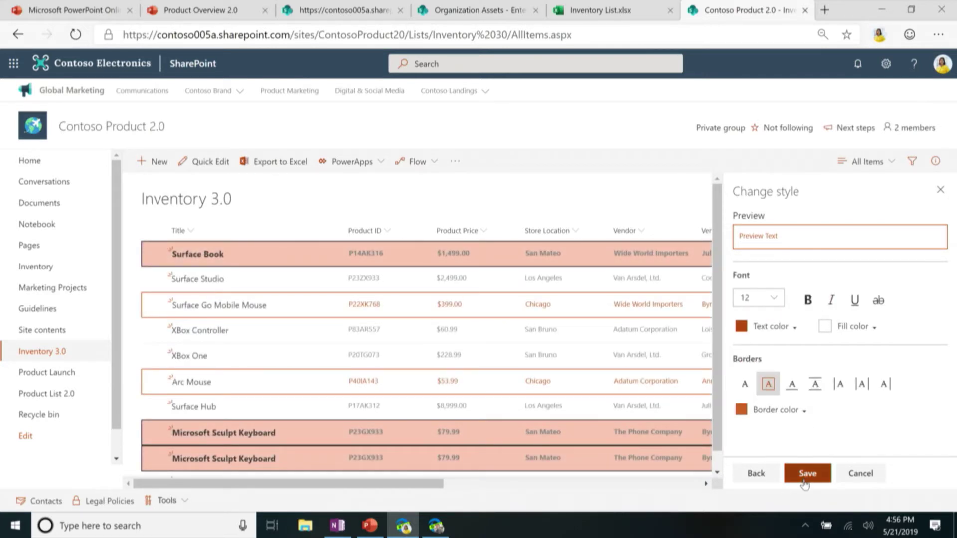
pyautogui.click(807, 474)
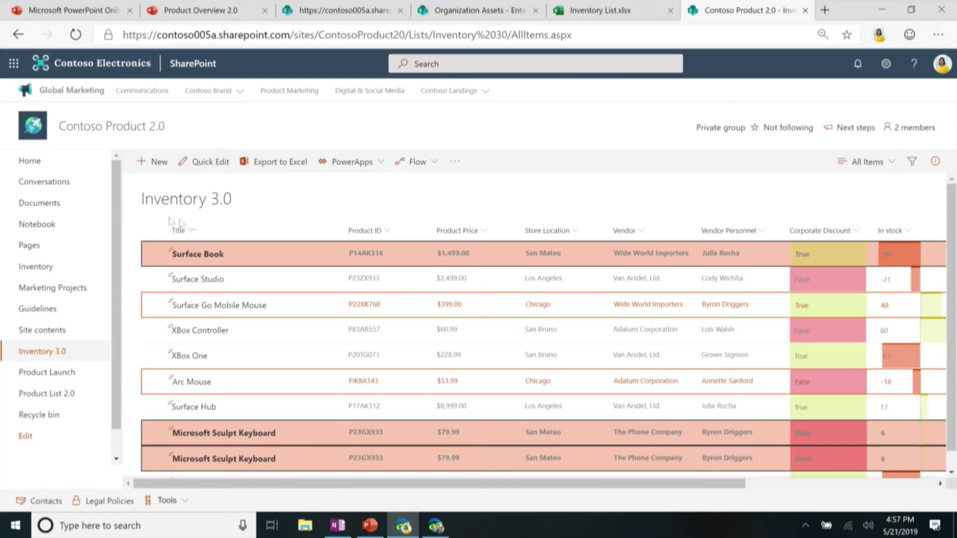
# Step: Open the site's Documents library and display All Documents in the Tiles layout
pyautogui.click(71, 205)
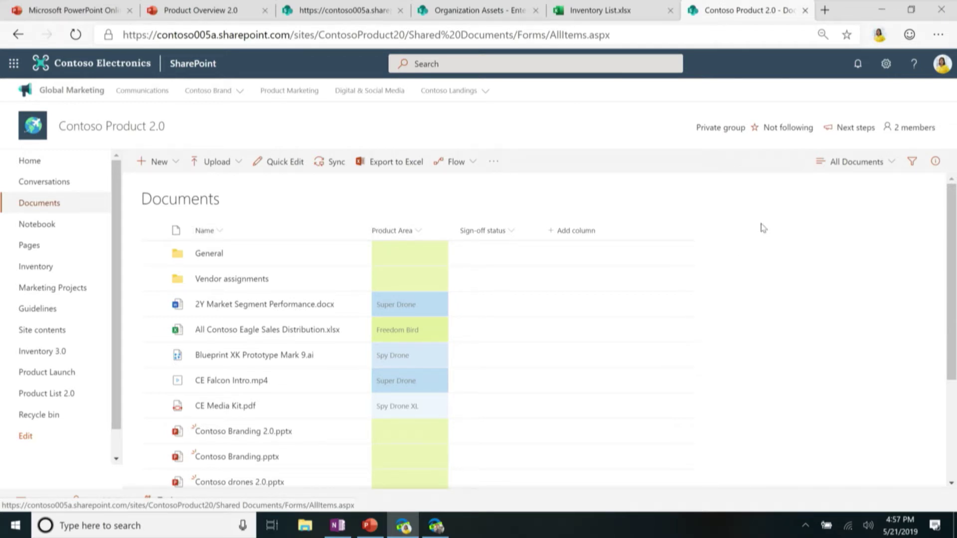
pyautogui.click(850, 162)
pyautogui.click(843, 231)
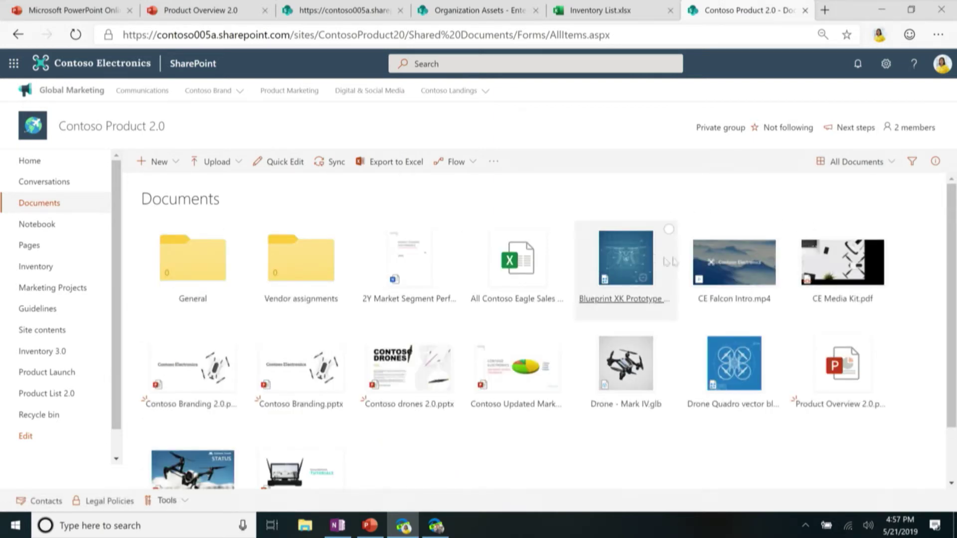
# Step: Return All Documents to the List layout, and open the saved Tiles View in the Tiles layout
pyautogui.click(837, 165)
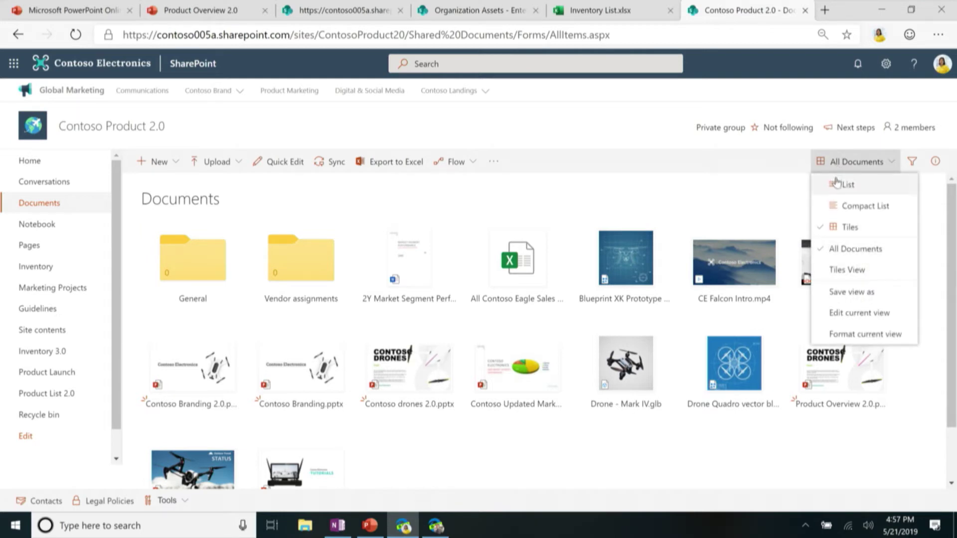
pyautogui.click(833, 182)
pyautogui.click(847, 166)
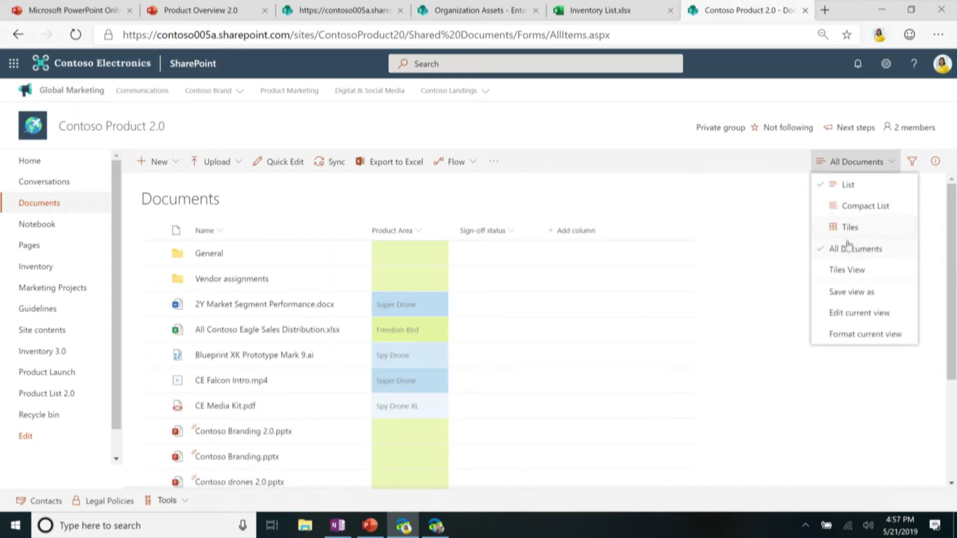
pyautogui.click(849, 265)
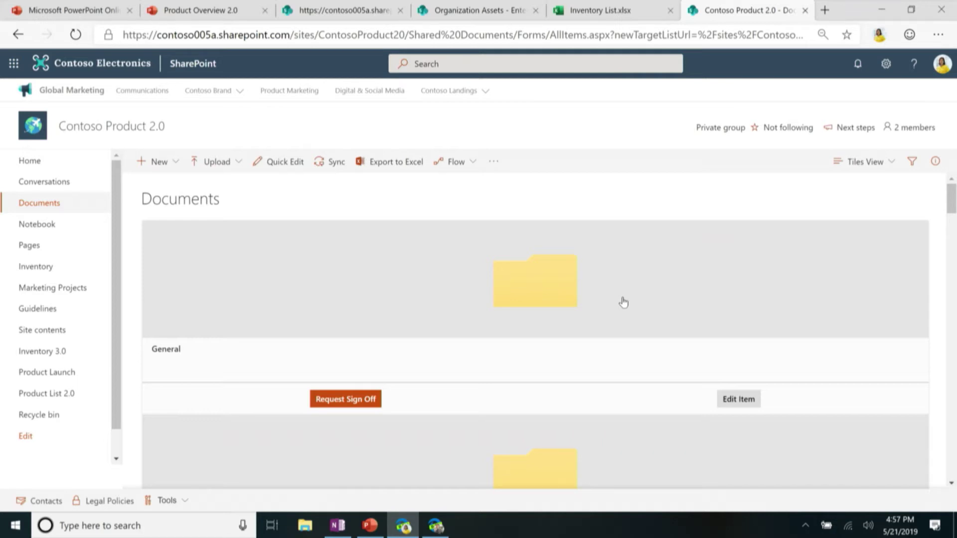
pyautogui.click(875, 161)
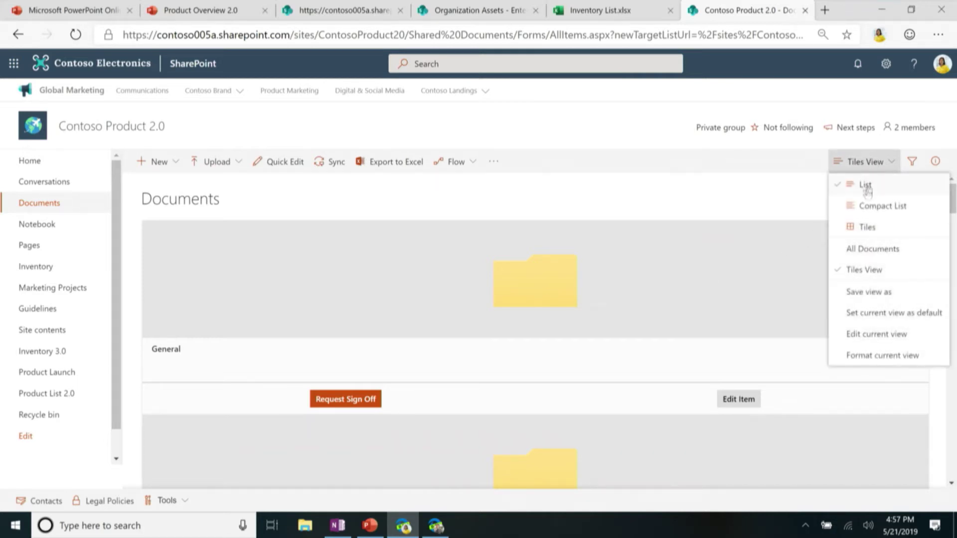
pyautogui.click(867, 227)
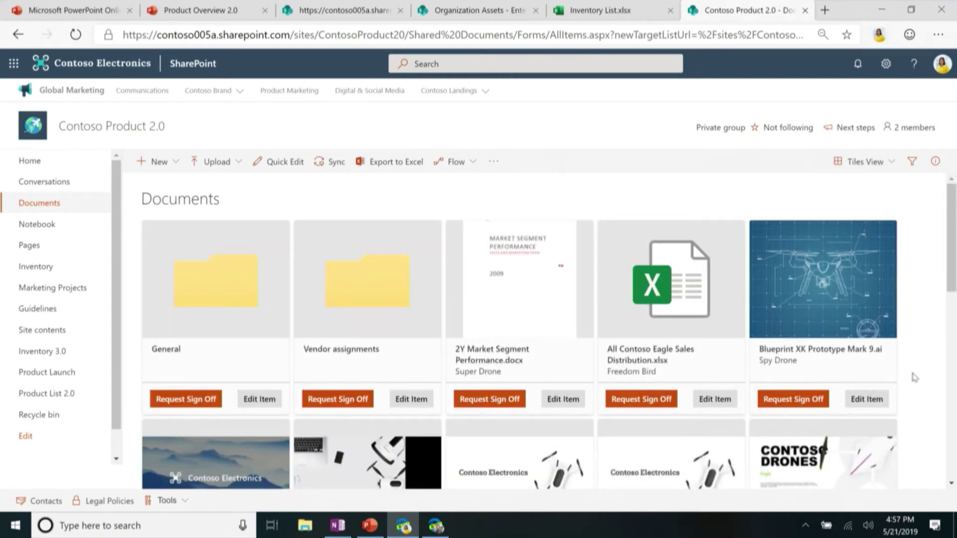